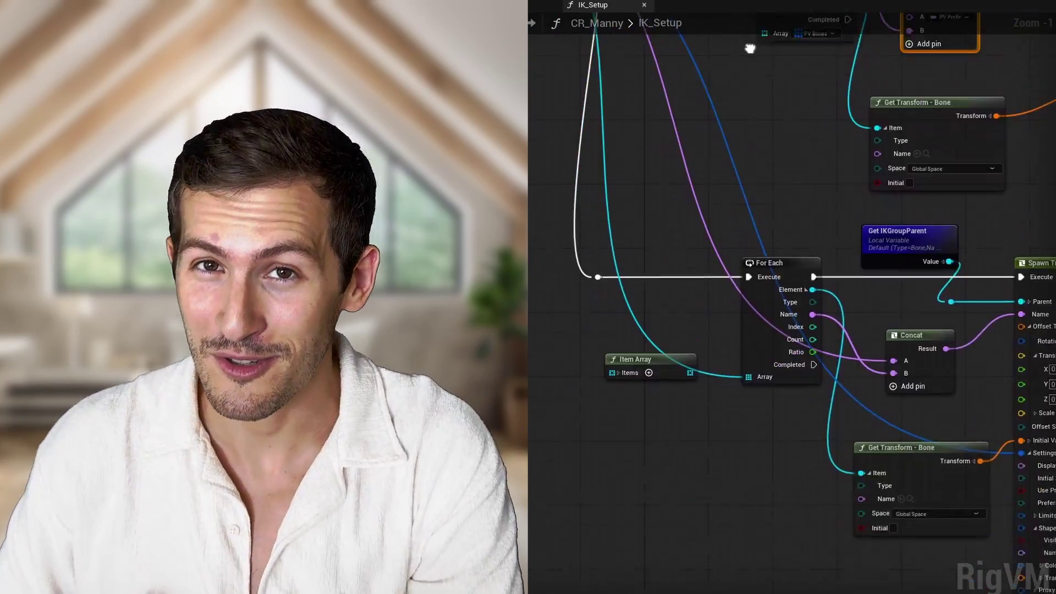
# Replace the Item Array feeding the lower For Each node by binding its Array input to the IK End Bones variable
pyautogui.scroll(1, 594, 362)
pyautogui.click(638, 360)
pyautogui.press('Delete')
pyautogui.keyDown('alt'); pyautogui.click(773, 375); pyautogui.keyUp('alt')
pyautogui.rightClick(779, 375)
pyautogui.click(837, 530)
pyautogui.click(835, 572)
pyautogui.moveTo(831, 252); pyautogui.dragTo(744, 252)
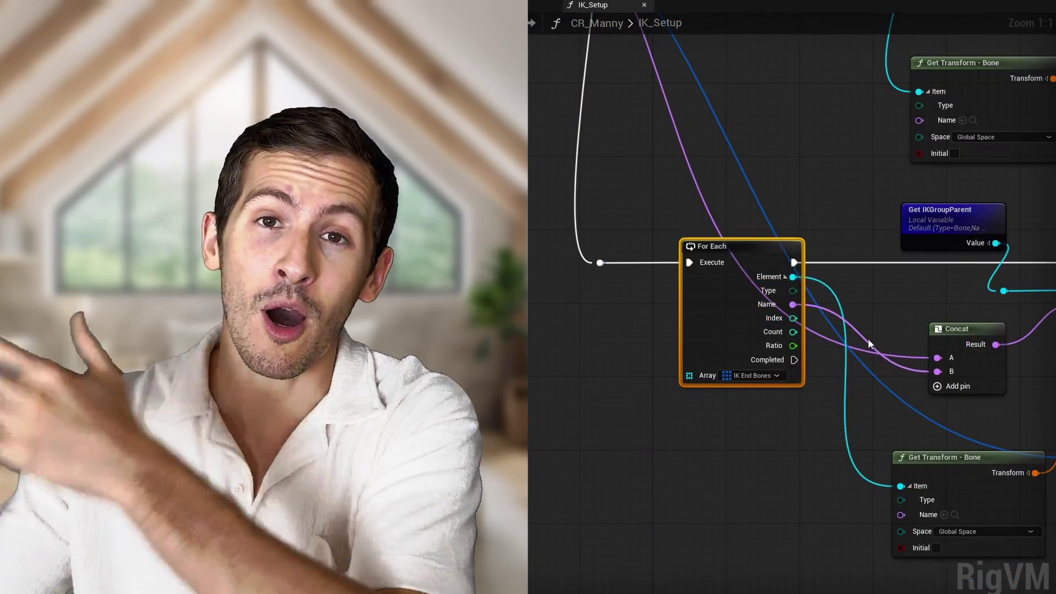
# Disconnect the lower Concat node's A input and bind it to the IK Prefix variable
pyautogui.keyDown('alt'); pyautogui.click(937, 357); pyautogui.keyUp('alt')
pyautogui.rightClick(949, 357)
pyautogui.click(991, 486)
pyautogui.click(990, 531)
pyautogui.click(927, 302)
pyautogui.moveTo(927, 303); pyautogui.dragTo(738, 304, button='right')
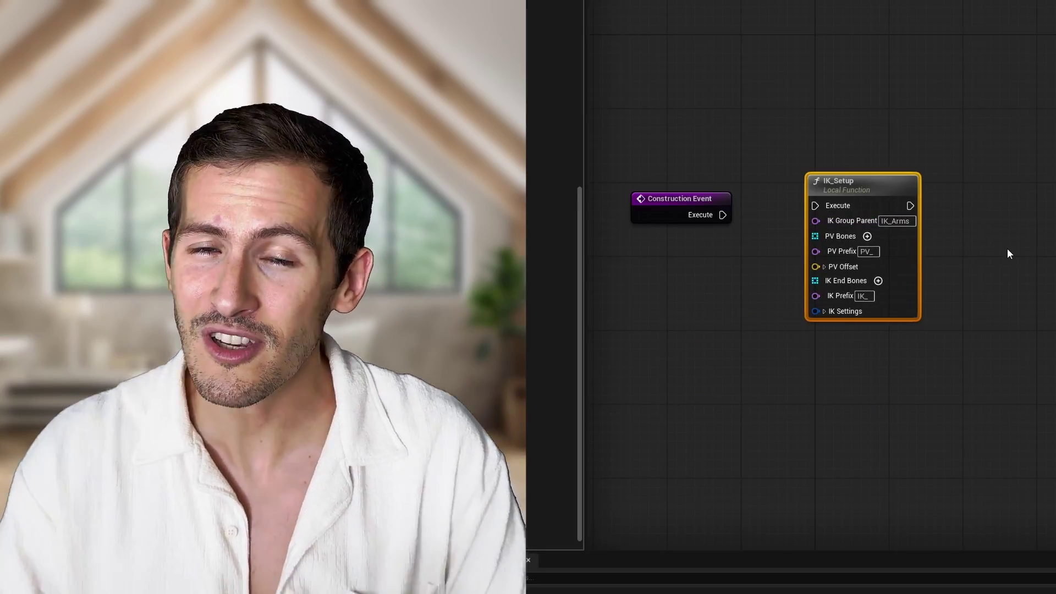
# Connect the Construction Event's execution output to the IK_Setup node and align the event with it
pyautogui.moveTo(723, 215); pyautogui.dragTo(815, 206)
pyautogui.moveTo(696, 200); pyautogui.dragTo(696, 192)
pyautogui.scroll(10, 551, 248)
pyautogui.click(550, 99)
pyautogui.keyDown('ctrl'); pyautogui.click(550, 380); pyautogui.keyUp('ctrl')
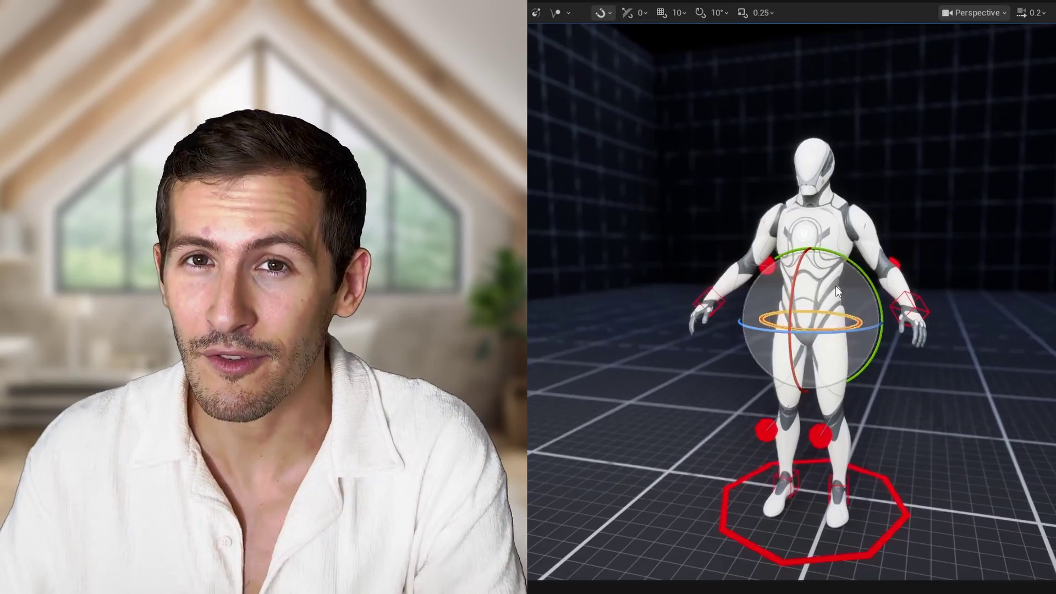
# Rotate the mannequin's pelvis control in the viewport
pyautogui.moveTo(836, 286)
pyautogui.mouseDown()
pyautogui.moveTo(846, 283)
pyautogui.moveTo(800, 313)
pyautogui.moveTo(854, 293)
pyautogui.moveTo(802, 280)
pyautogui.mouseUp()
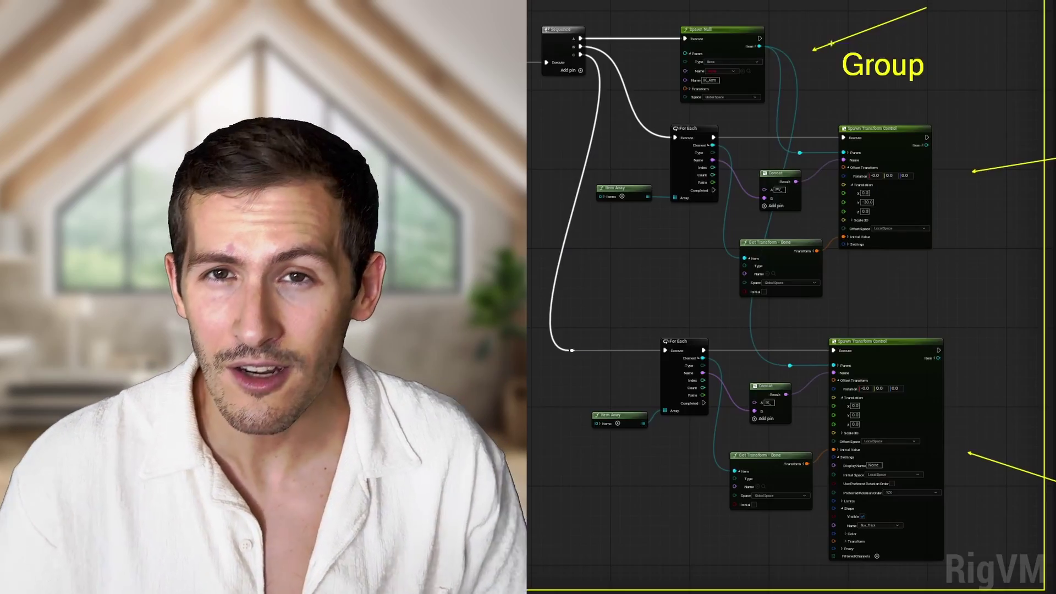
pyautogui.keyDown('ctrl'); pyautogui.moveTo(831, 43); pyautogui.dragTo(953, 84); pyautogui.keyUp('ctrl')
pyautogui.write('tPV')
pyautogui.press('Escape')
pyautogui.keyDown('ctrl'); pyautogui.moveTo(858, 254); pyautogui.dragTo(945, 300); pyautogui.keyUp('ctrl')
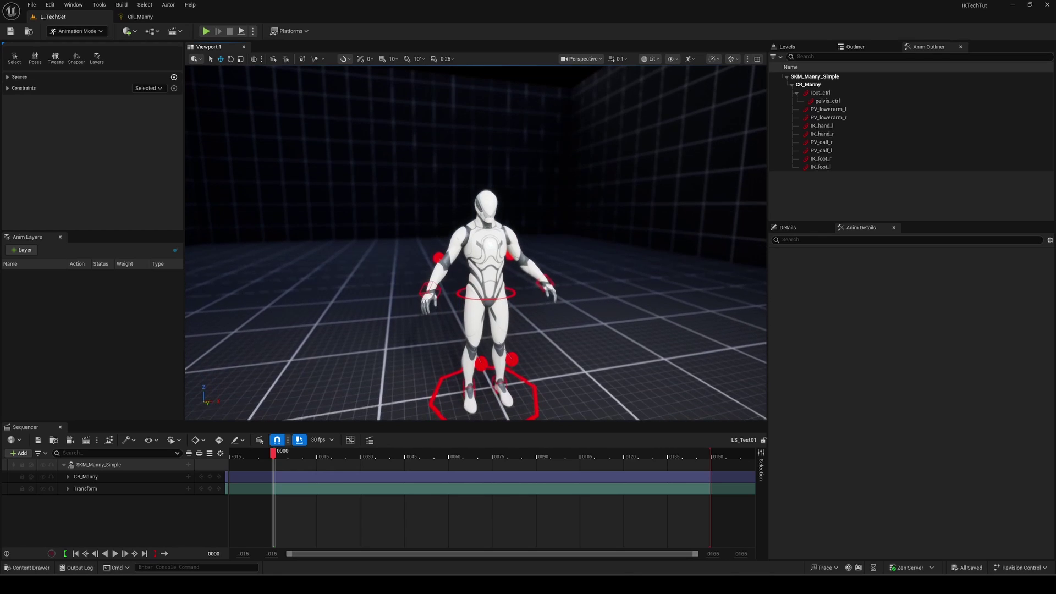
# Pose the mannequin by rotating pelvis_ctrl and raising the right foot with the IK_foot_r control
pyautogui.moveTo(476, 242); pyautogui.dragTo(472, 267, button='right')
pyautogui.moveTo(494, 243)
pyautogui.mouseDown()
pyautogui.moveTo(467, 256)
pyautogui.moveTo(498, 243)
pyautogui.mouseUp()
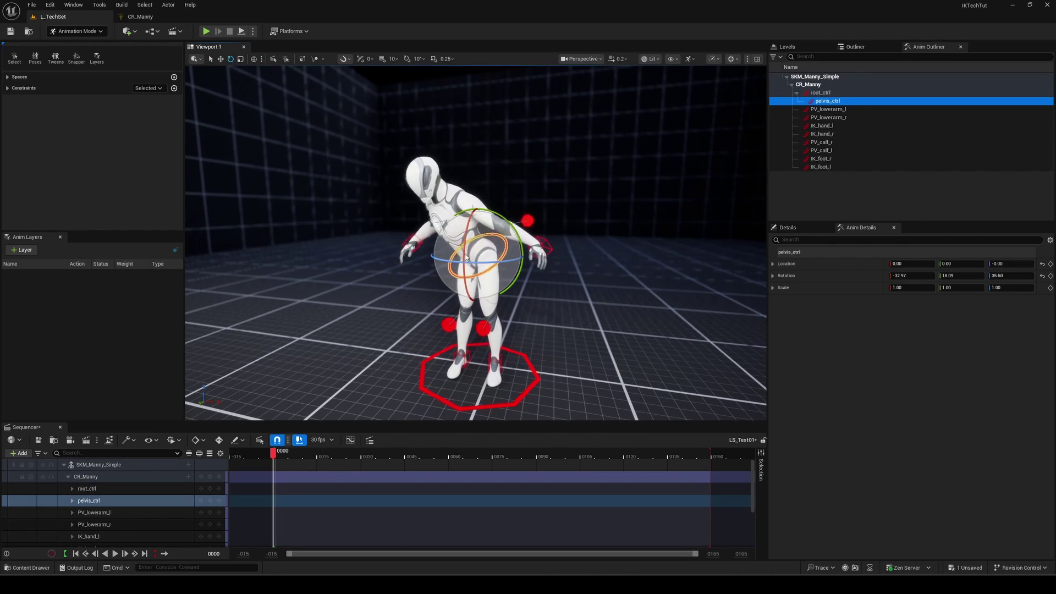
pyautogui.click(449, 324)
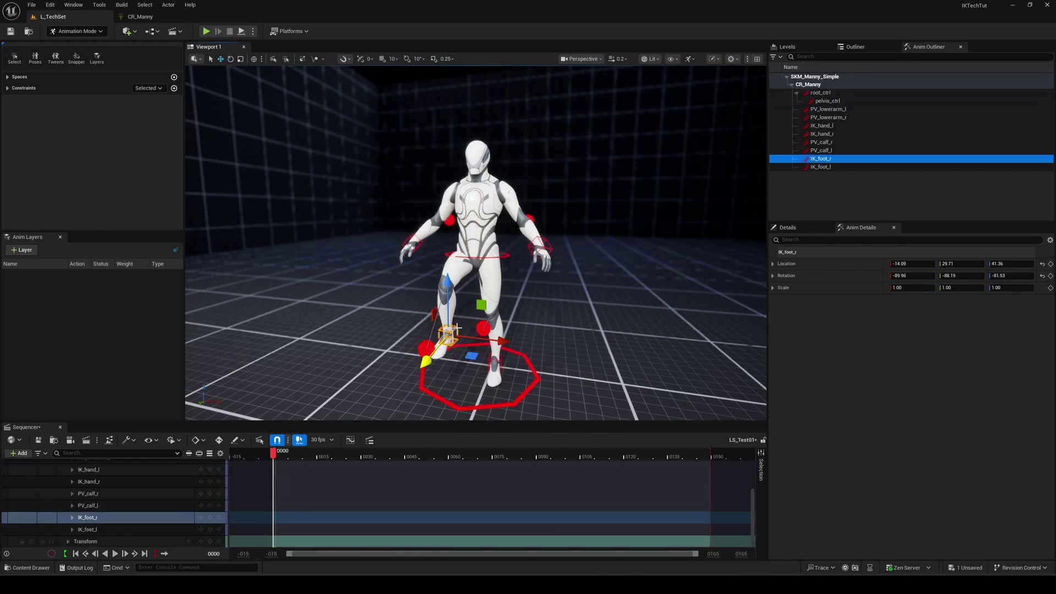
pyautogui.moveTo(448, 326); pyautogui.dragTo(461, 261)
pyautogui.click(496, 257)
pyautogui.press('e')
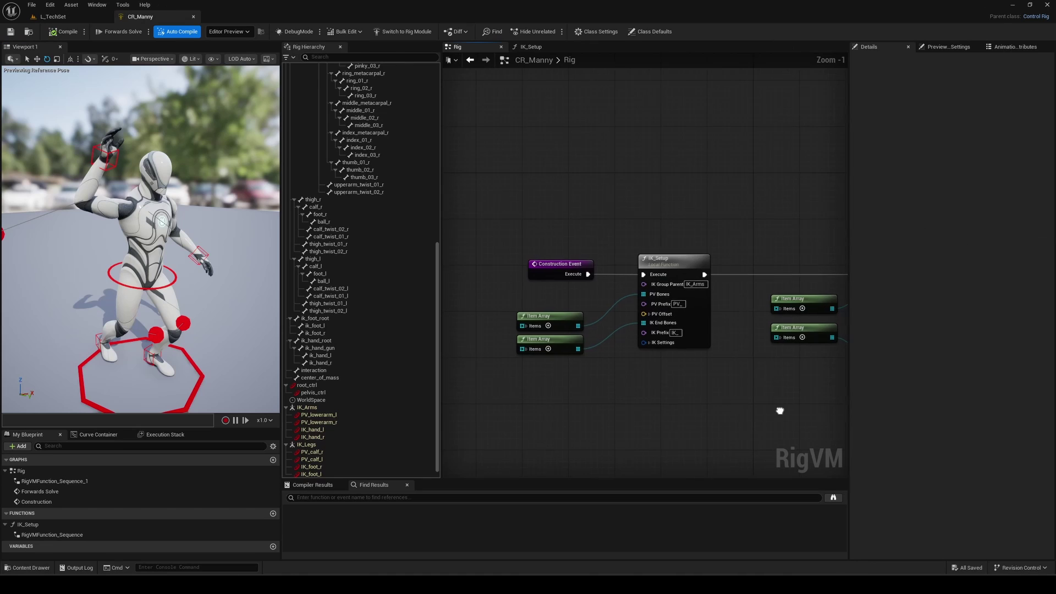
pyautogui.moveTo(781, 410); pyautogui.dragTo(597, 47, button='right')
pyautogui.scroll(-4, 501, 278)
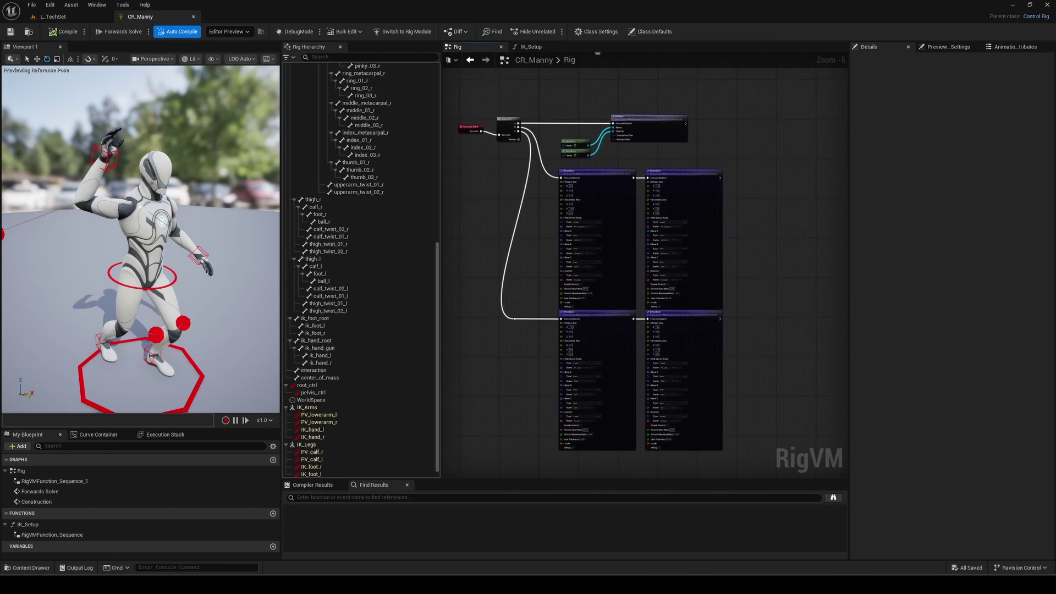
pyautogui.moveTo(423, 91)
pyautogui.mouseDown()
pyautogui.moveTo(420, 228)
pyautogui.moveTo(414, 77)
pyautogui.mouseUp()
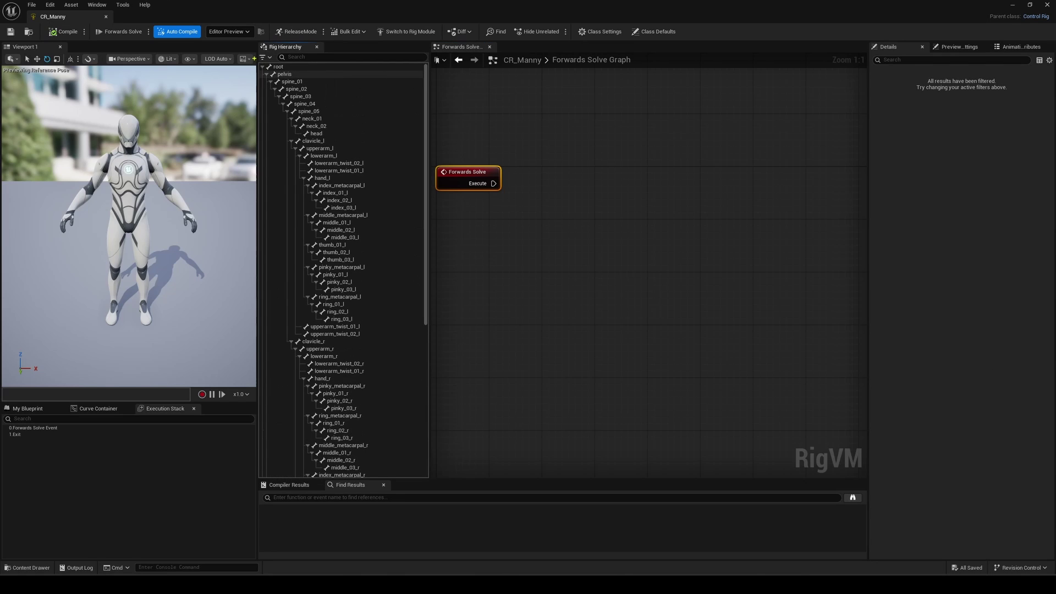
pyautogui.hotkey('ctrl', '2')
pyautogui.keyDown('ctrl'); pyautogui.moveTo(254, 58); pyautogui.dragTo(428, 383); pyautogui.keyUp('ctrl')
pyautogui.moveTo(407, 69); pyautogui.dragTo(404, 362)
pyautogui.press('Escape')
# Create new controls for the root and pelvis bones in the Rig Hierarchy
pyautogui.click(306, 68)
pyautogui.keyDown('ctrl'); pyautogui.click(305, 73); pyautogui.keyUp('ctrl')
pyautogui.rightClick(296, 66)
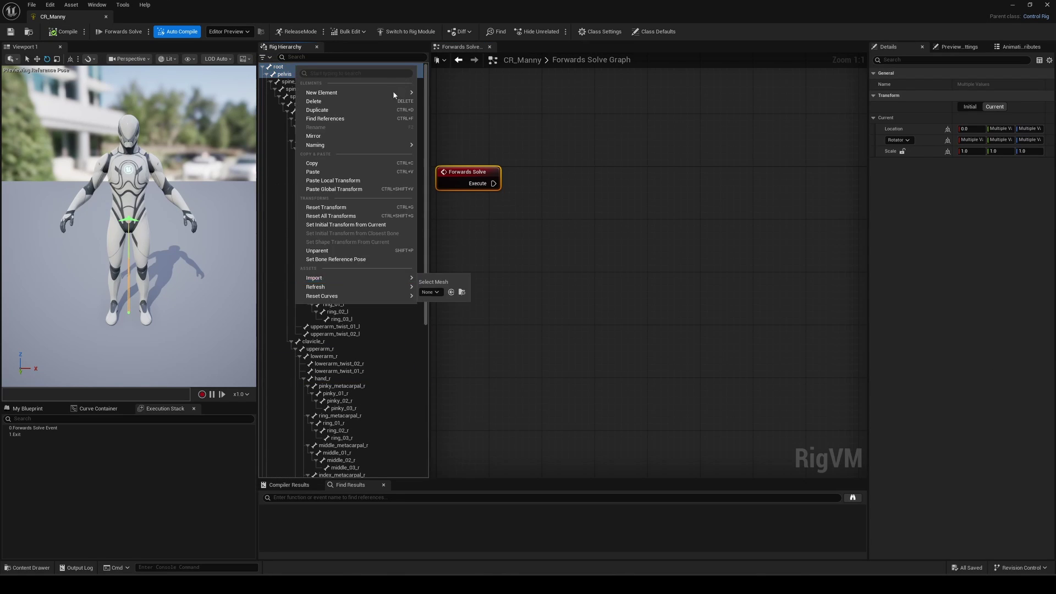
pyautogui.moveTo(391, 92)
pyautogui.click(446, 106)
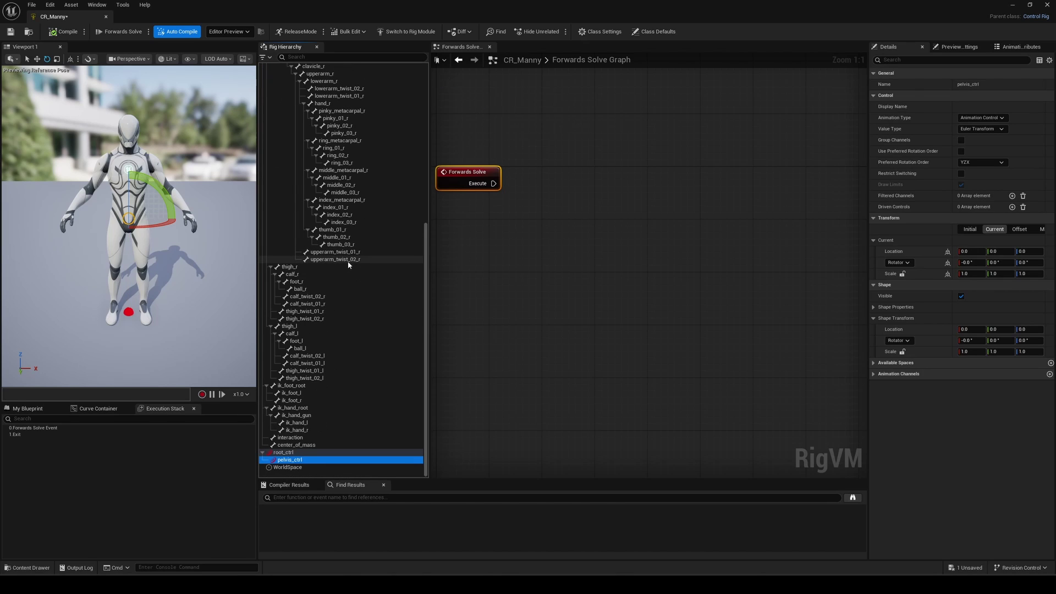
# Set the root_ctrl shape to Octagon_Thick with a uniform shape scale of 10
pyautogui.click(283, 452)
pyautogui.click(872, 296)
pyautogui.moveTo(868, 295); pyautogui.dragTo(823, 295)
pyautogui.click(955, 308)
pyautogui.write('oct')
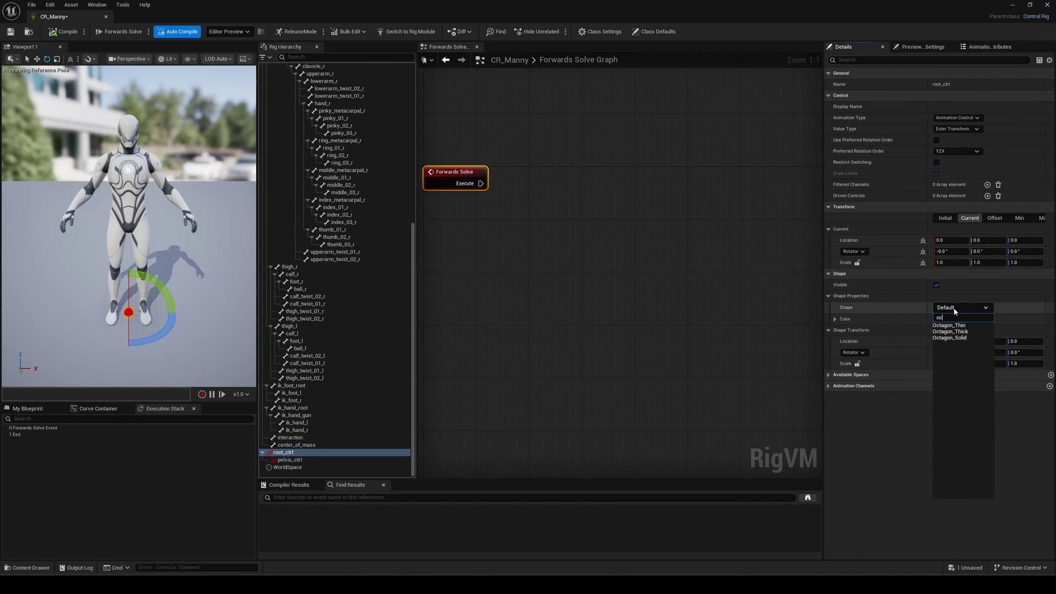
pyautogui.click(974, 333)
pyautogui.click(857, 364)
pyautogui.click(947, 364)
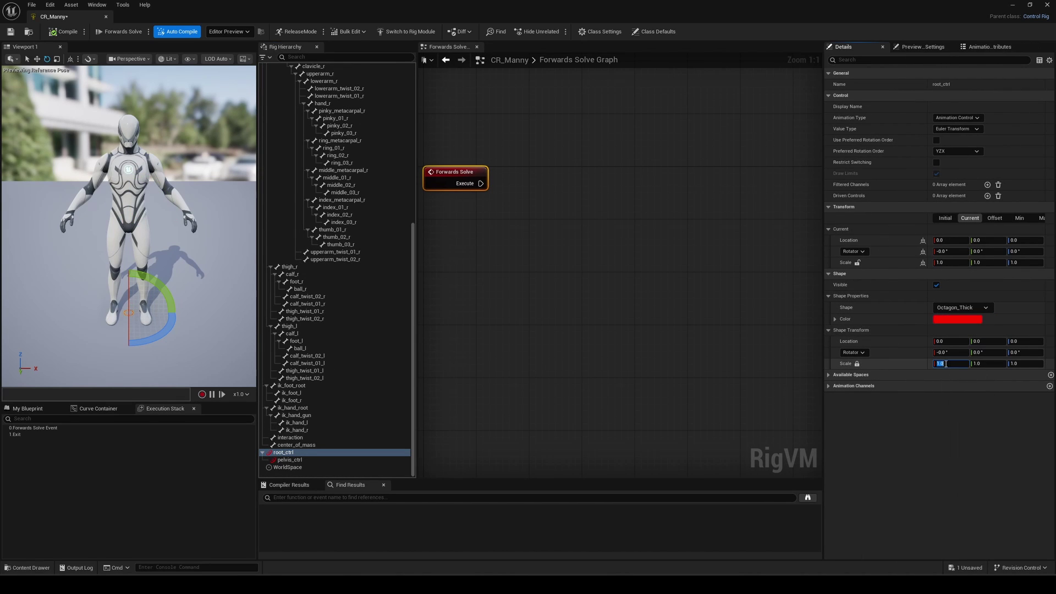
pyautogui.write('10')
pyautogui.press('Return')
# Give pelvis_ctrl a circle shape, set its shape rotation to 0° on X and 90° on Y, and save the rig
pyautogui.click(290, 460)
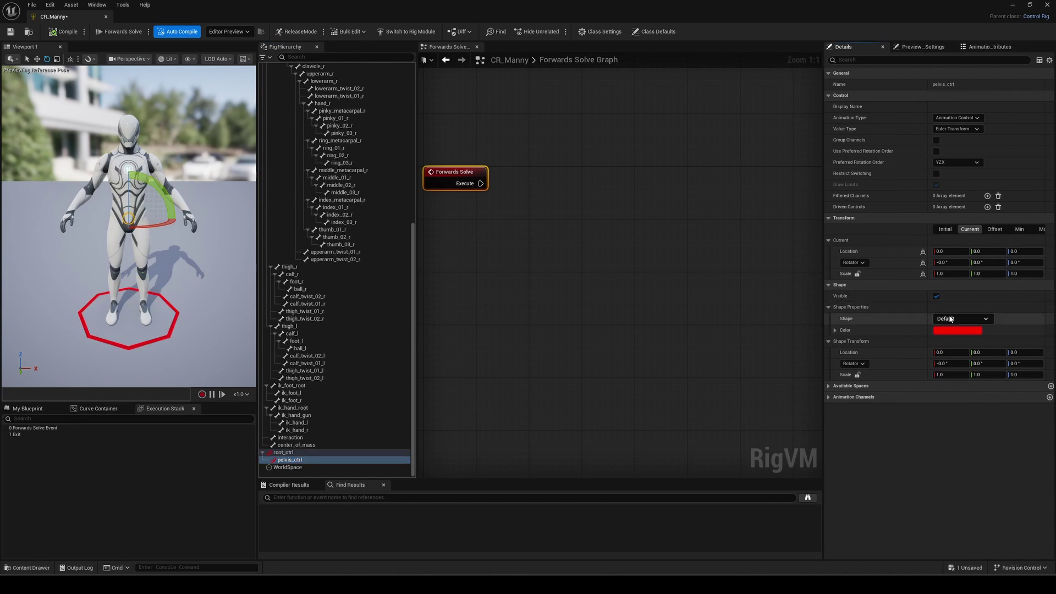
pyautogui.click(962, 319)
pyautogui.click(957, 352)
pyautogui.click(951, 363)
pyautogui.write('90')
pyautogui.press('Return')
pyautogui.write('0')
pyautogui.press('Tab')
pyautogui.write('90')
pyautogui.press('Return')
pyautogui.click(11, 32)
# Add a Construction Event node above the Forwards Solve node in the rig graph
pyautogui.moveTo(563, 166); pyautogui.dragTo(628, 347, button='right')
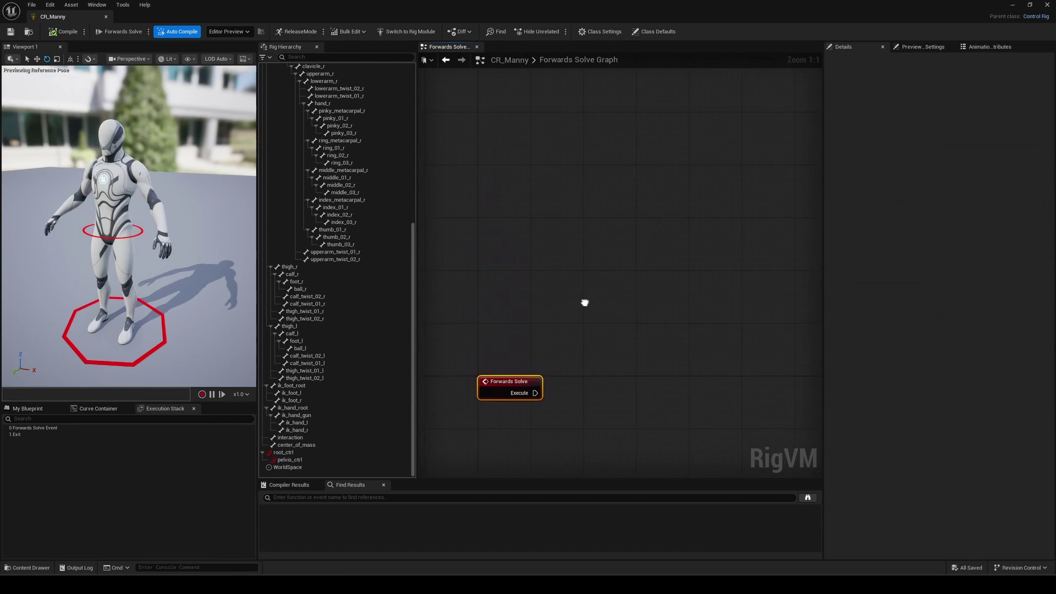
pyautogui.rightClick(522, 146)
pyautogui.write('construction')
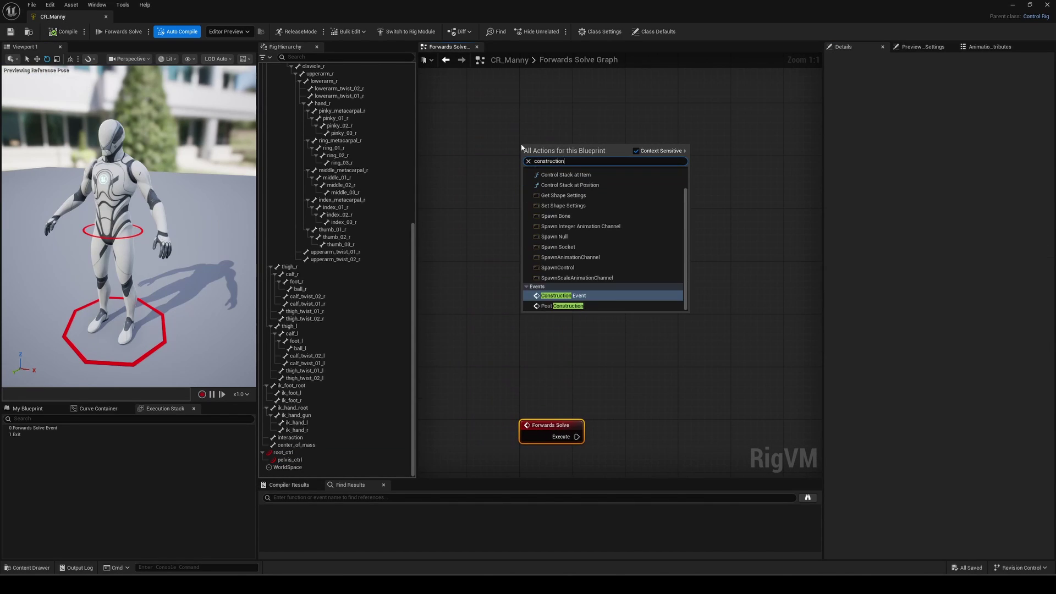
pyautogui.click(550, 296)
pyautogui.scroll(4, 549, 265)
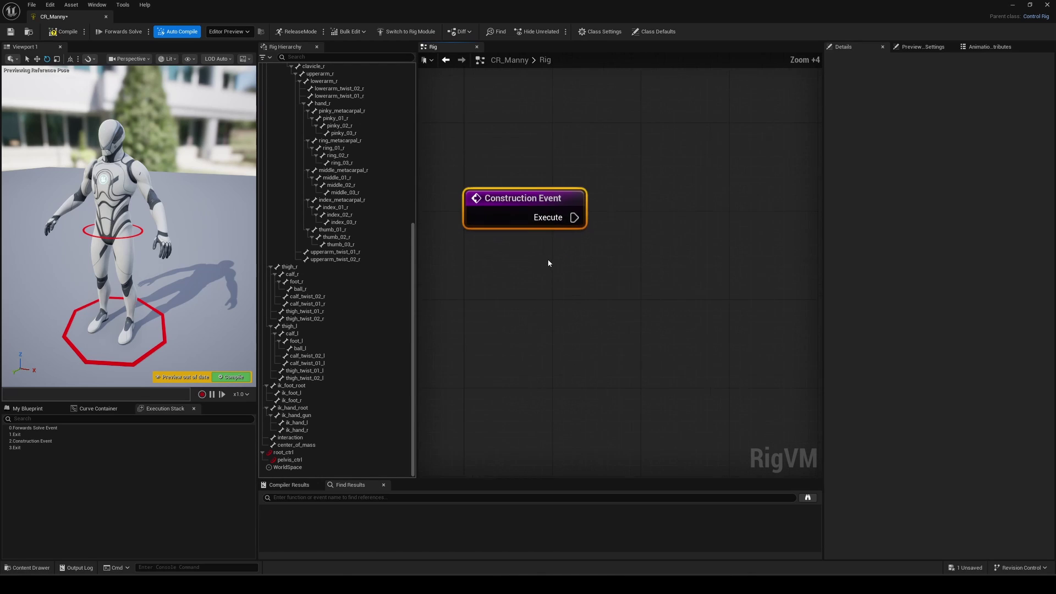
pyautogui.keyDown('ctrl'); pyautogui.moveTo(632, 253); pyautogui.dragTo(646, 256); pyautogui.keyUp('ctrl')
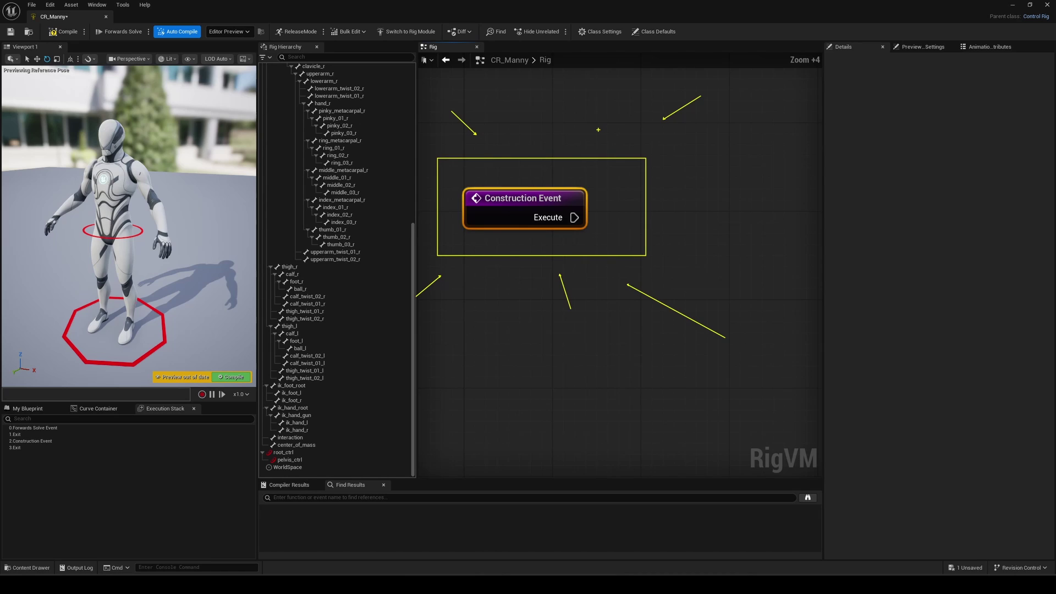
pyautogui.scroll(5, 163, 179)
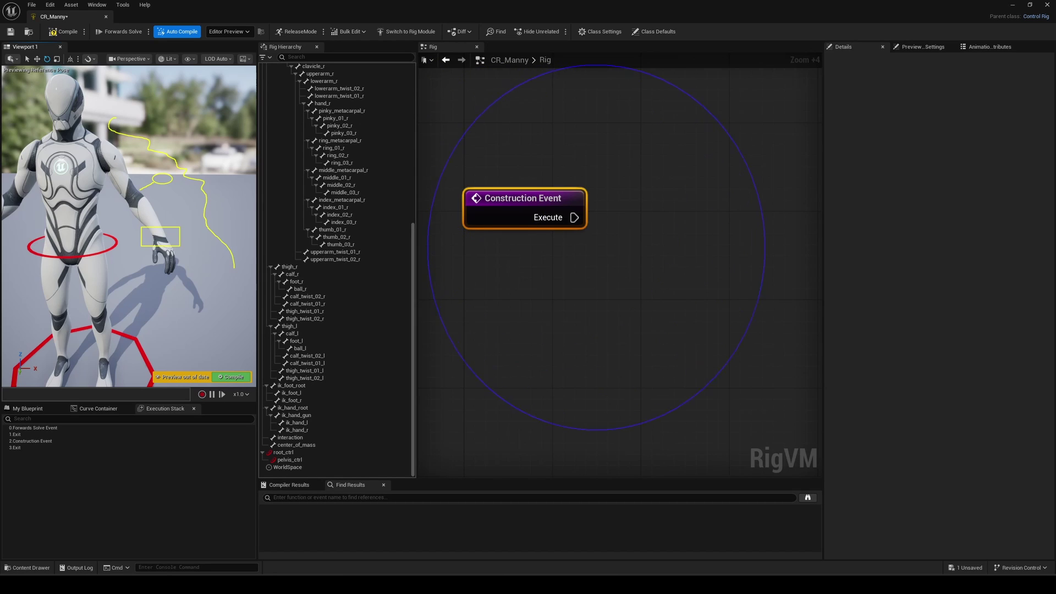
pyautogui.moveTo(694, 210); pyautogui.dragTo(703, 380)
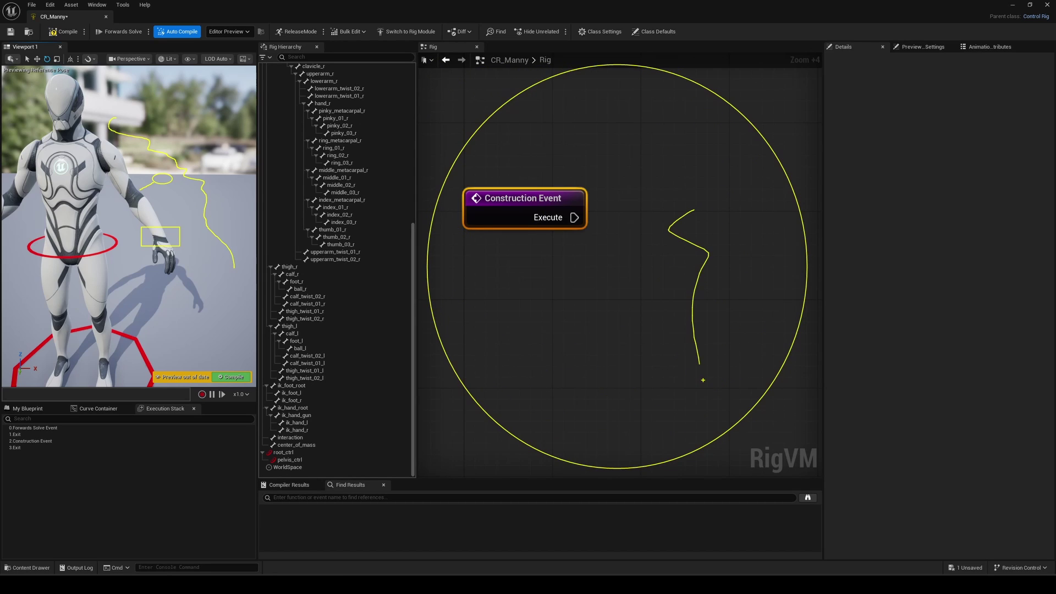
pyautogui.press('Escape')
pyautogui.scroll(-4, 656, 288)
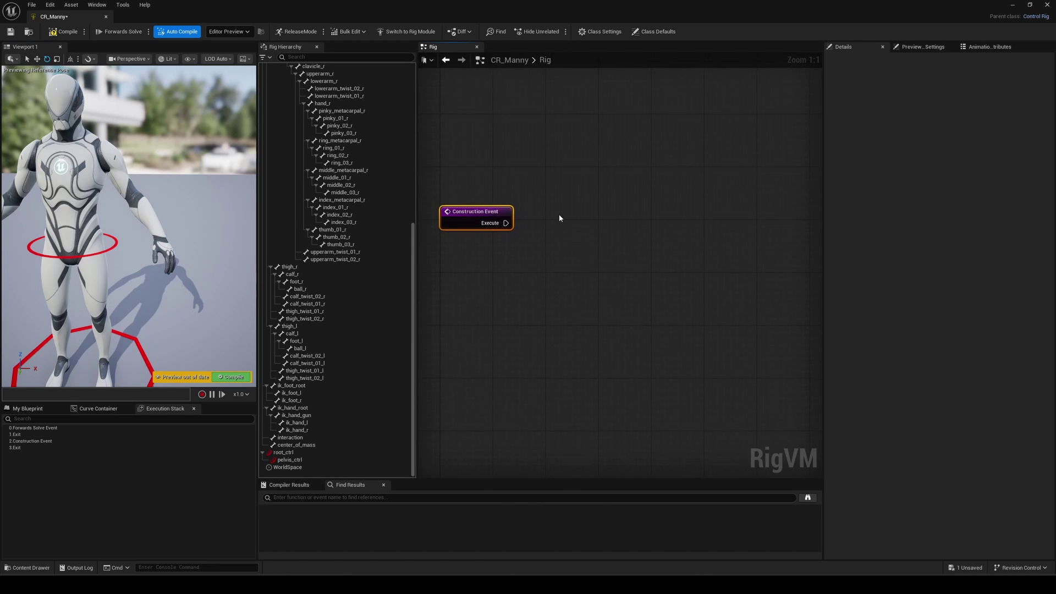
# Place a Sequence node beside the Construction Event
pyautogui.click(559, 214)
pyautogui.moveTo(586, 223); pyautogui.dragTo(586, 194)
pyautogui.moveTo(506, 223); pyautogui.dragTo(547, 231)
pyautogui.click(653, 195)
pyautogui.hotkey('ctrl', 'z')
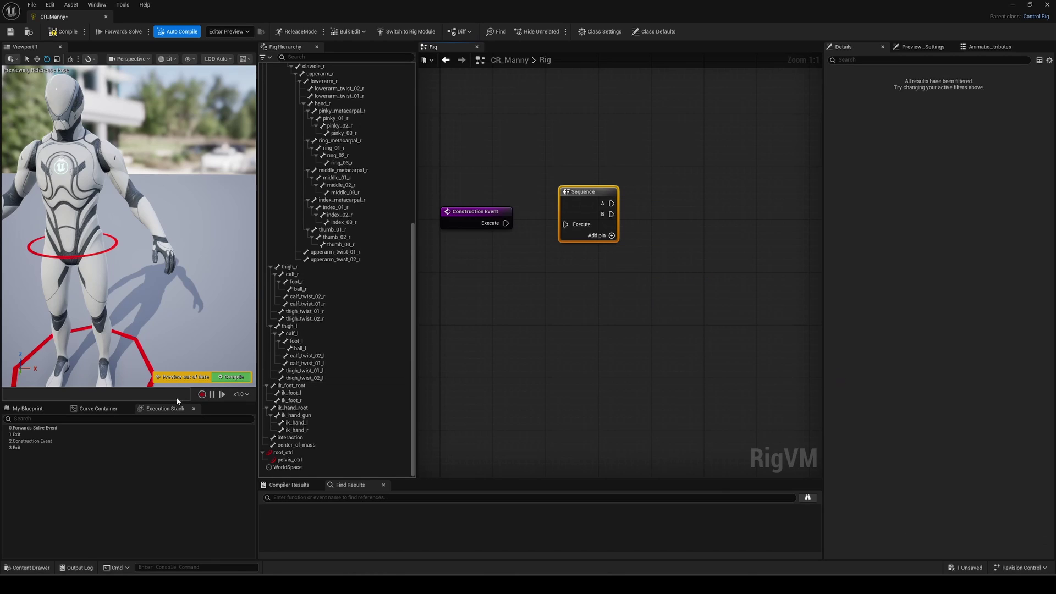
# Enlarge the Execution Stack and use its entries to locate the Forwards Solve and Construction Event nodes
pyautogui.moveTo(171, 402); pyautogui.dragTo(170, 307)
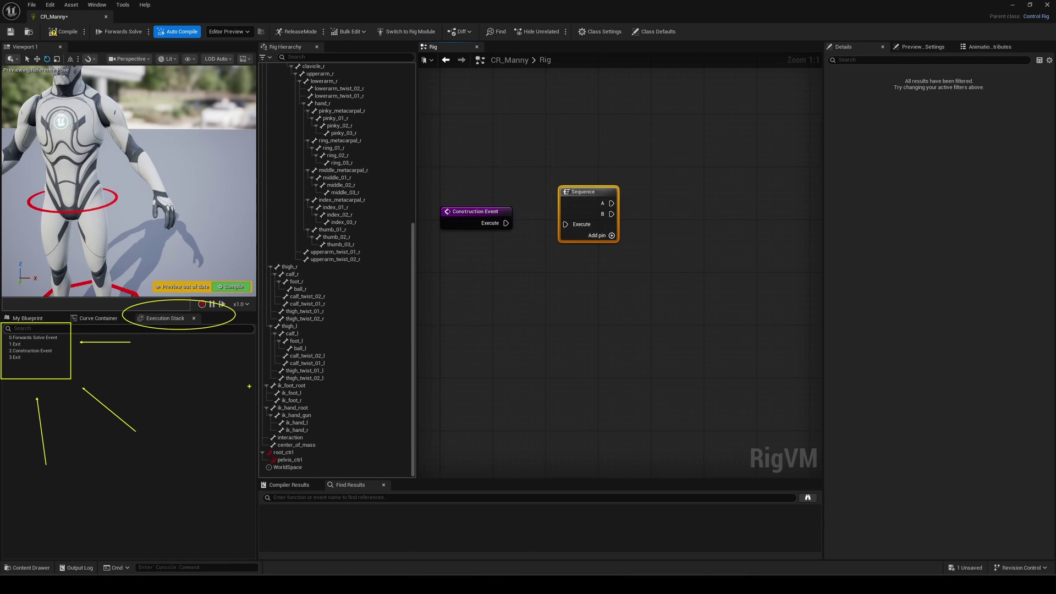
pyautogui.doubleClick(33, 337)
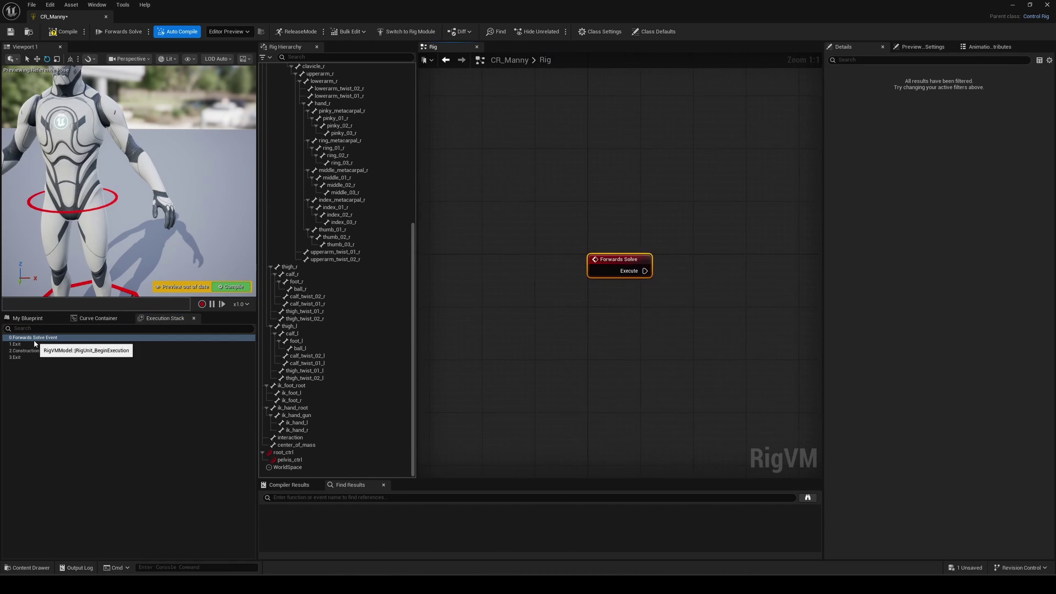
pyautogui.click(34, 344)
pyautogui.doubleClick(23, 351)
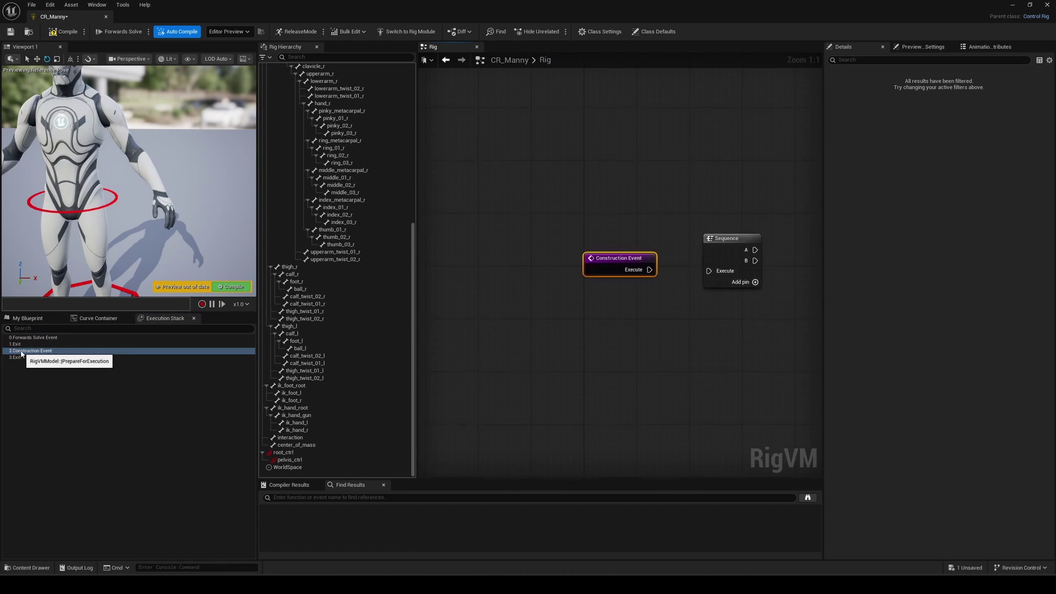
pyautogui.click(31, 368)
# Add a Spawn Null node and place it beyond the Sequence node with a gap between them
pyautogui.moveTo(684, 342); pyautogui.dragTo(539, 329, button='right')
pyautogui.keyDown('ctrl'); pyautogui.moveTo(642, 306); pyautogui.dragTo(643, 306); pyautogui.keyUp('ctrl')
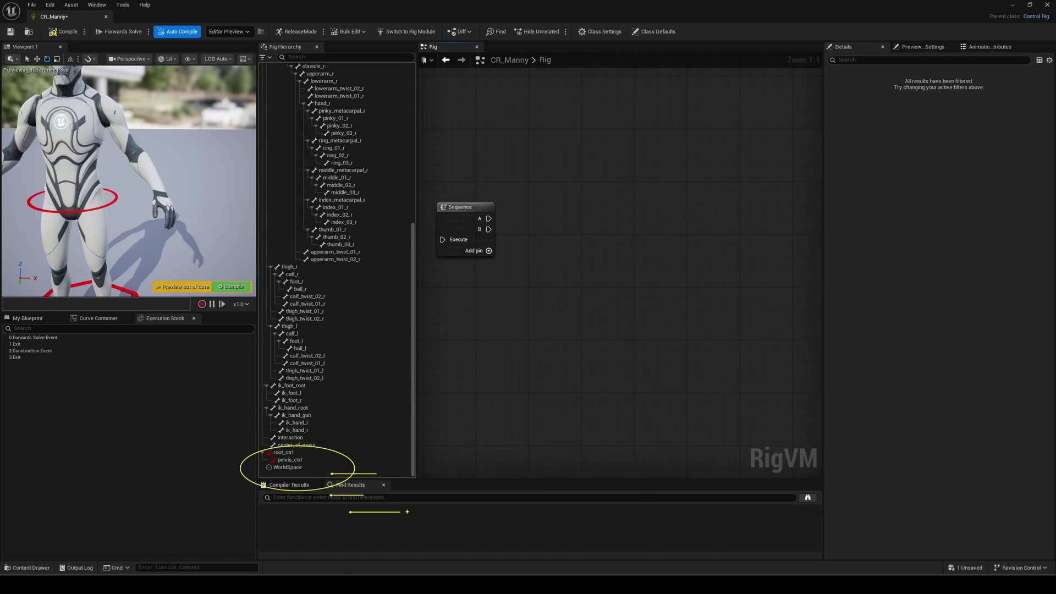
pyautogui.rightClick(583, 175)
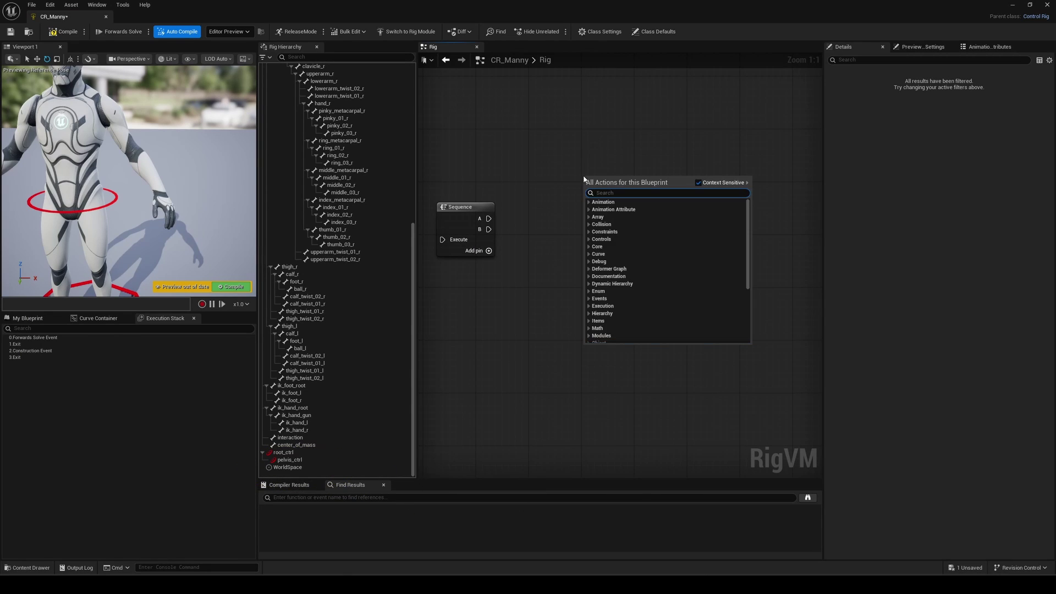
pyautogui.write('spawn Null')
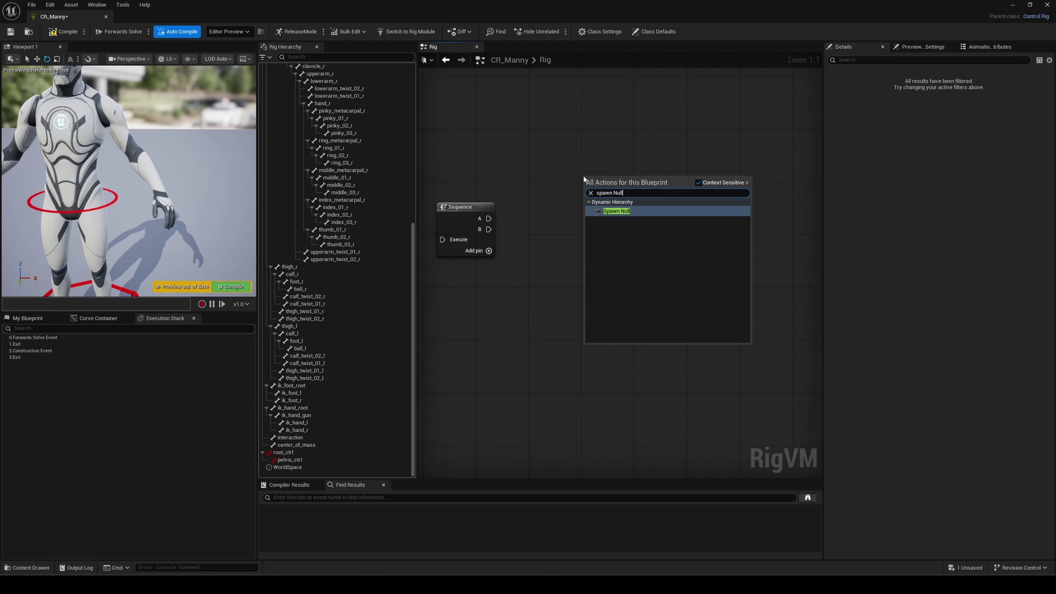
pyautogui.press('Return')
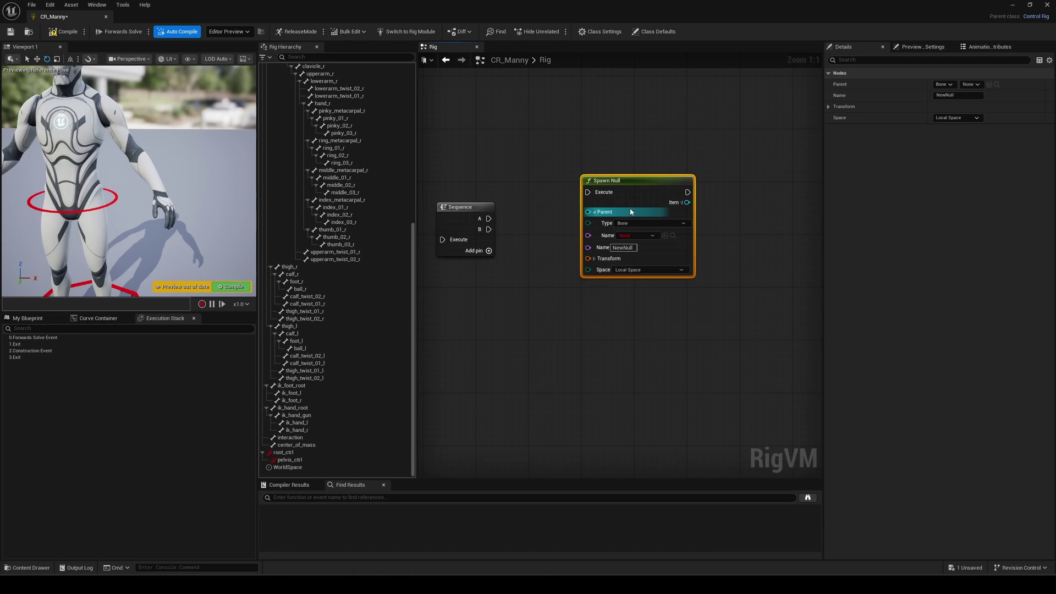
pyautogui.moveTo(635, 181); pyautogui.dragTo(689, 183)
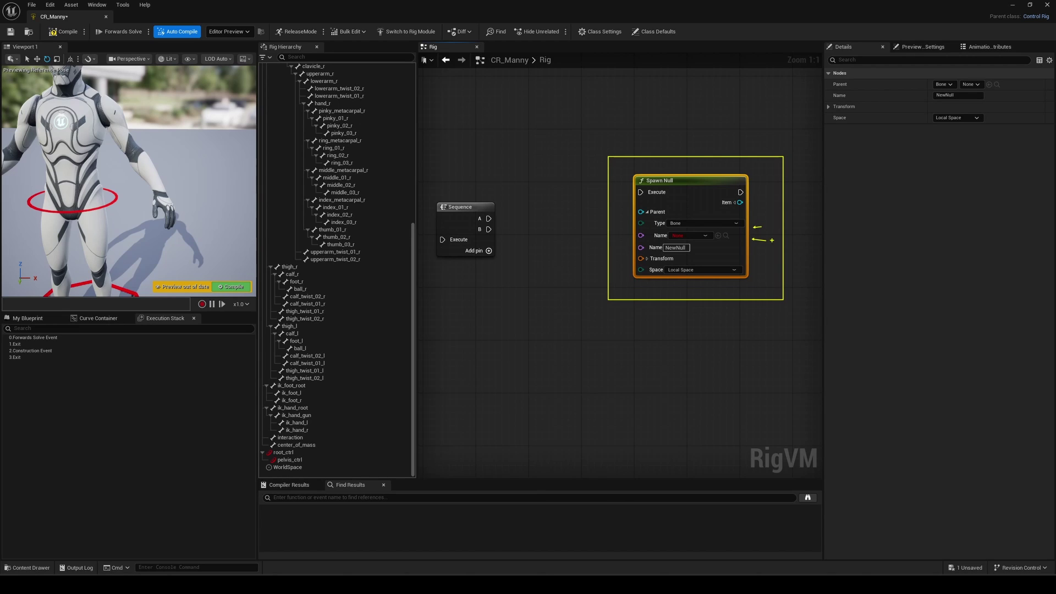
# Name the spawned null IK_Arm and set its space to Global Space
pyautogui.click(647, 212)
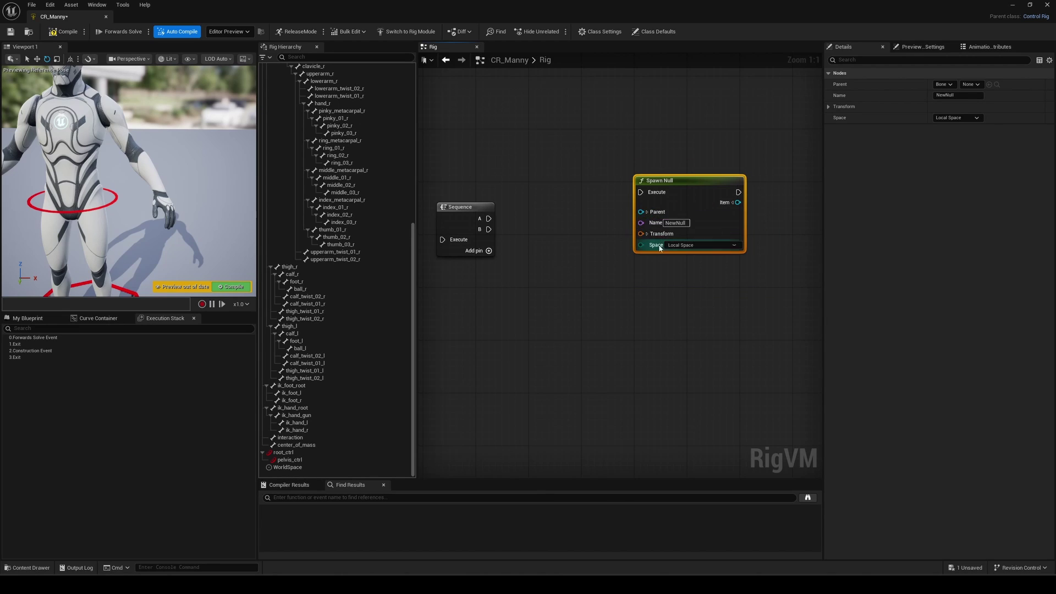
pyautogui.click(674, 223)
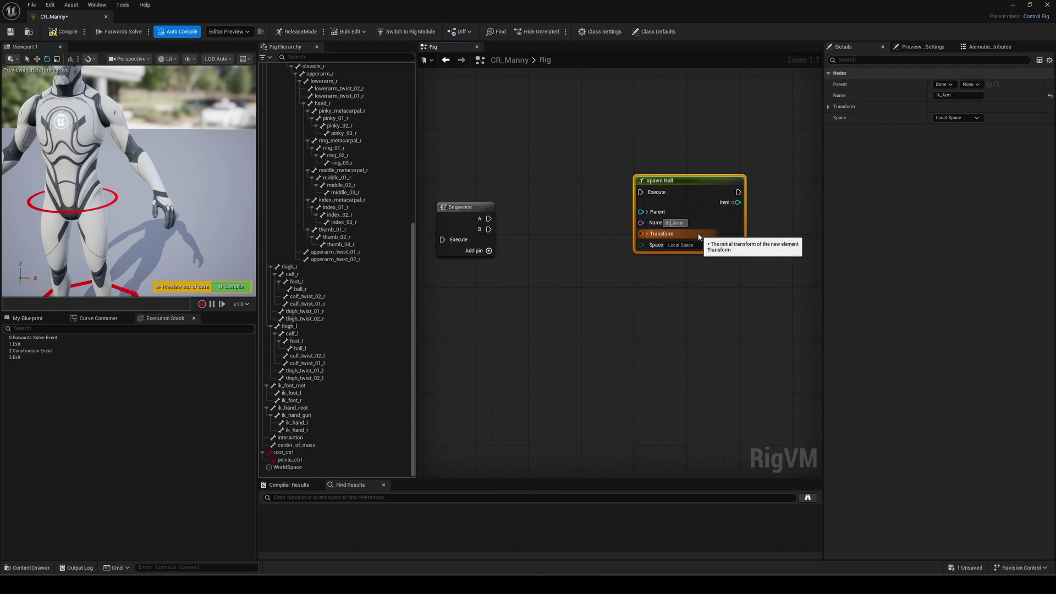
pyautogui.click(682, 245)
pyautogui.click(687, 265)
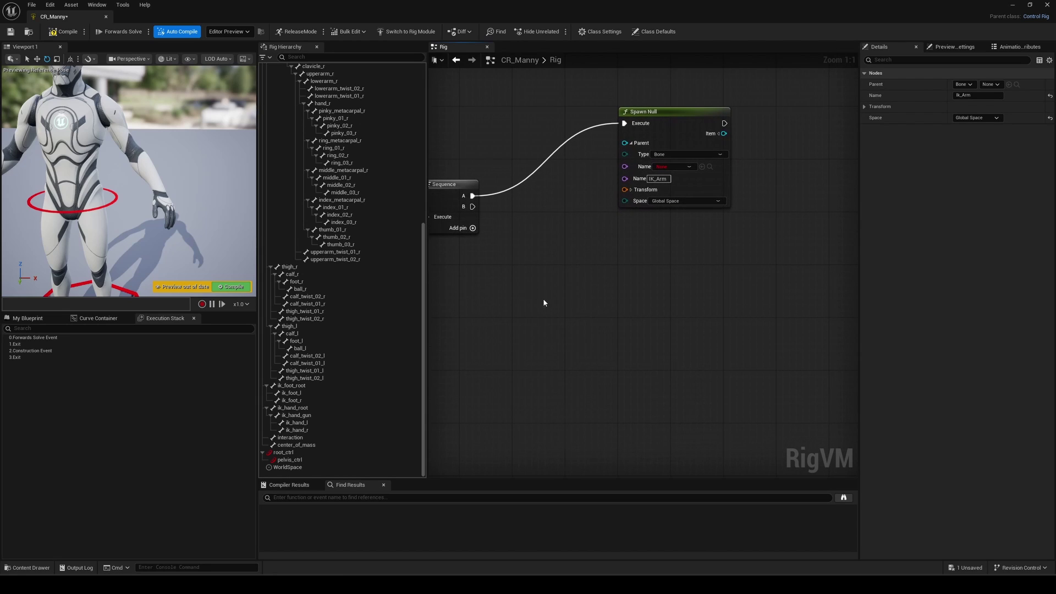
# Add a For Each node and position it below the IK_Arm Spawn Null node
pyautogui.rightClick(543, 302)
pyautogui.write('for Eacg')
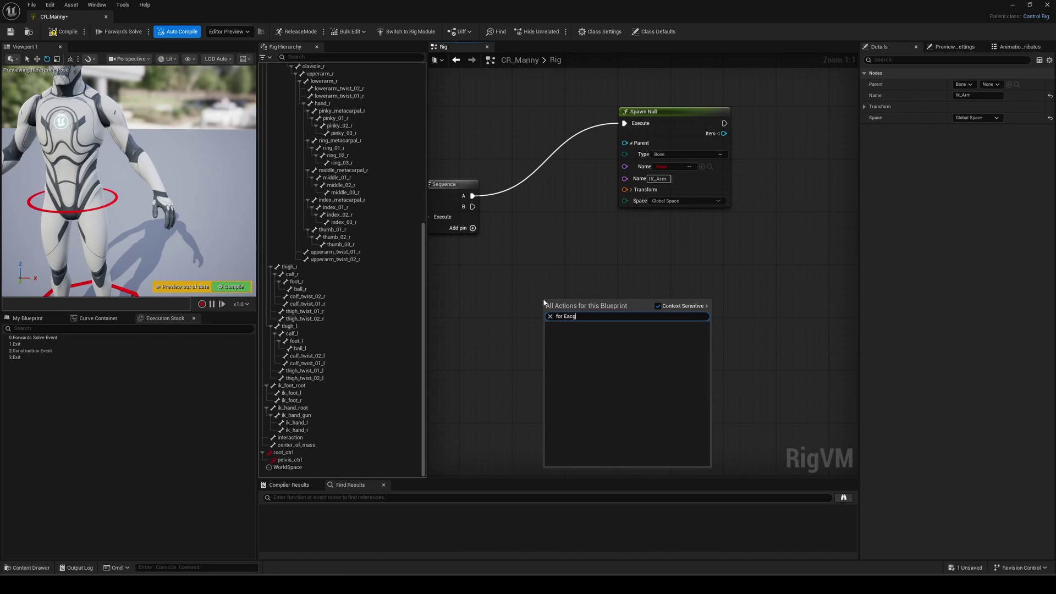
pyautogui.press('BackSpace')
pyautogui.write('h')
pyautogui.press('Return')
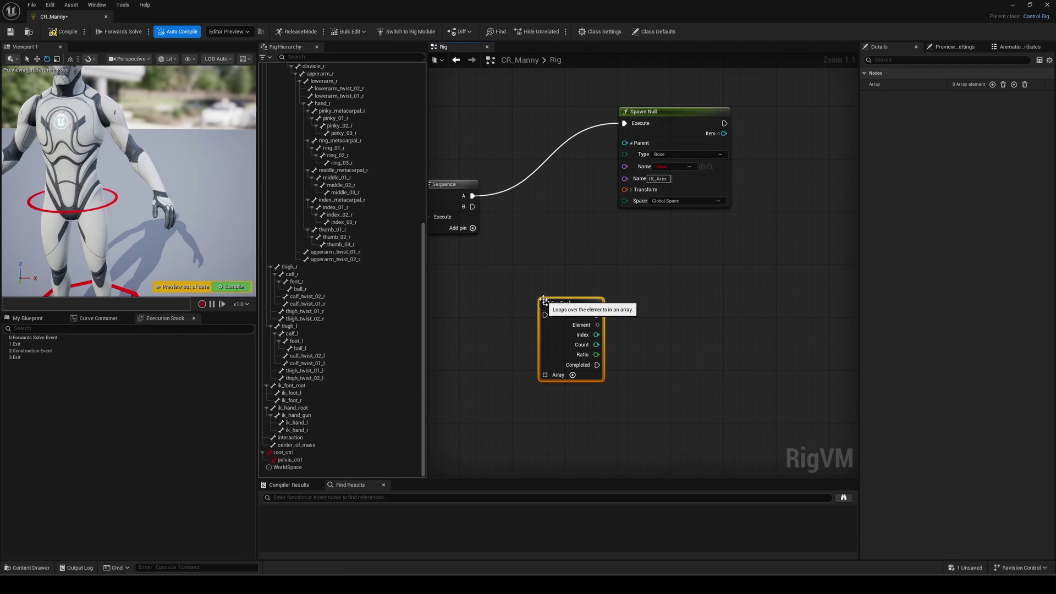
pyautogui.keyDown('ctrl'); pyautogui.moveTo(575, 338); pyautogui.dragTo(623, 389); pyautogui.keyUp('ctrl')
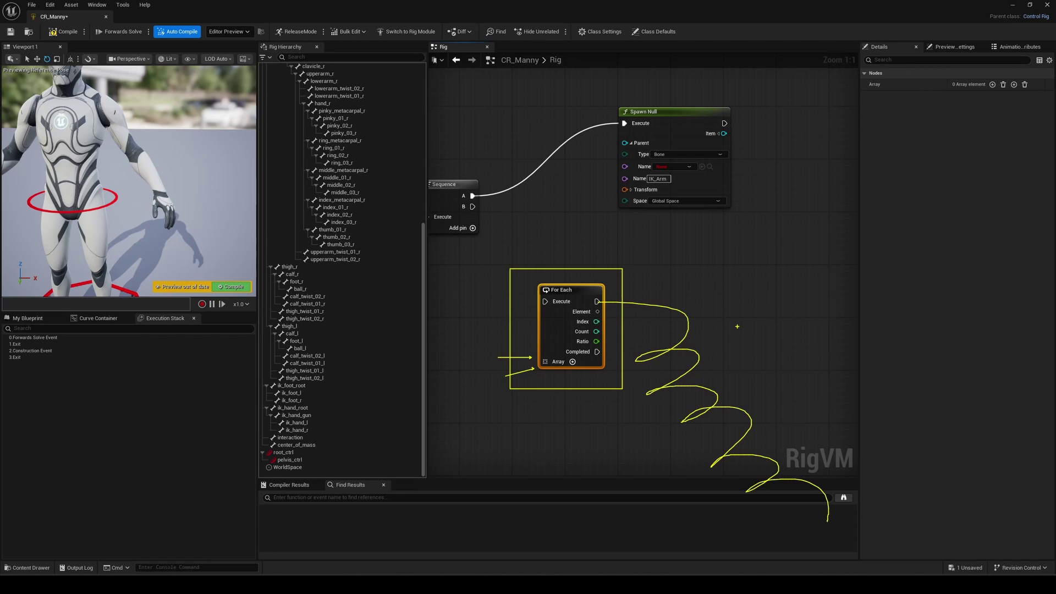
pyautogui.press('Escape')
pyautogui.moveTo(579, 295); pyautogui.dragTo(612, 309)
pyautogui.moveTo(644, 284); pyautogui.dragTo(634, 195, button='right')
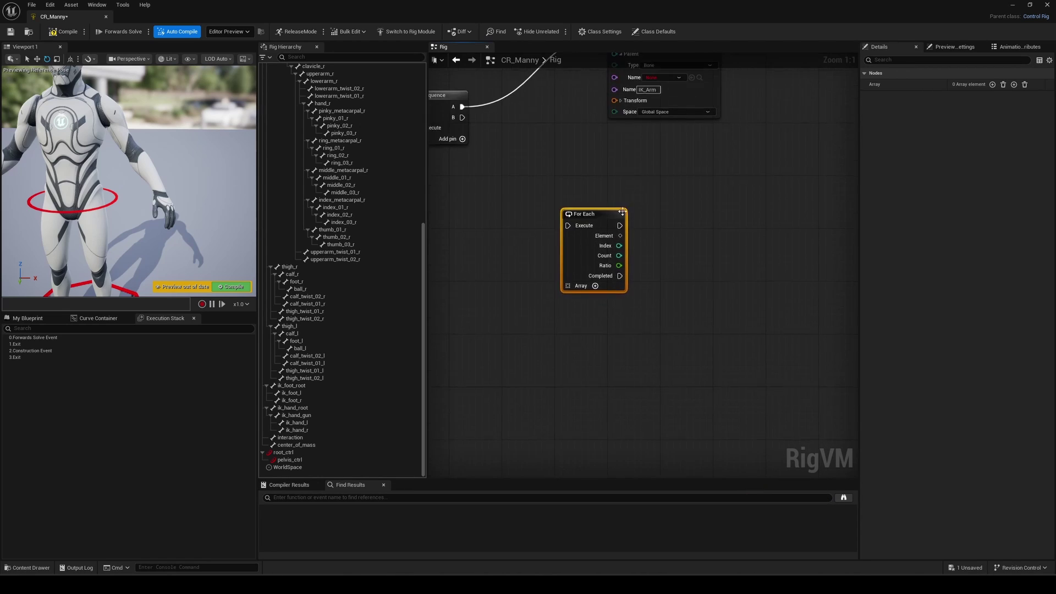
pyautogui.moveTo(607, 211); pyautogui.dragTo(626, 225)
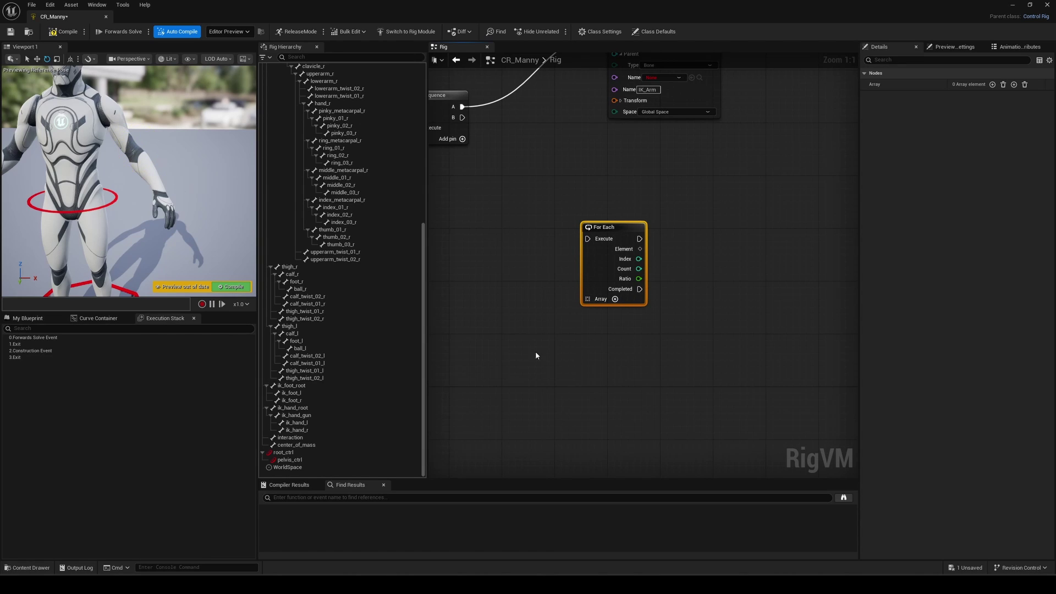
# Create an Item Array from the lowerarm_l and lowerarm_r bones and connect it to the For Each array input
pyautogui.moveTo(423, 318); pyautogui.dragTo(424, 159)
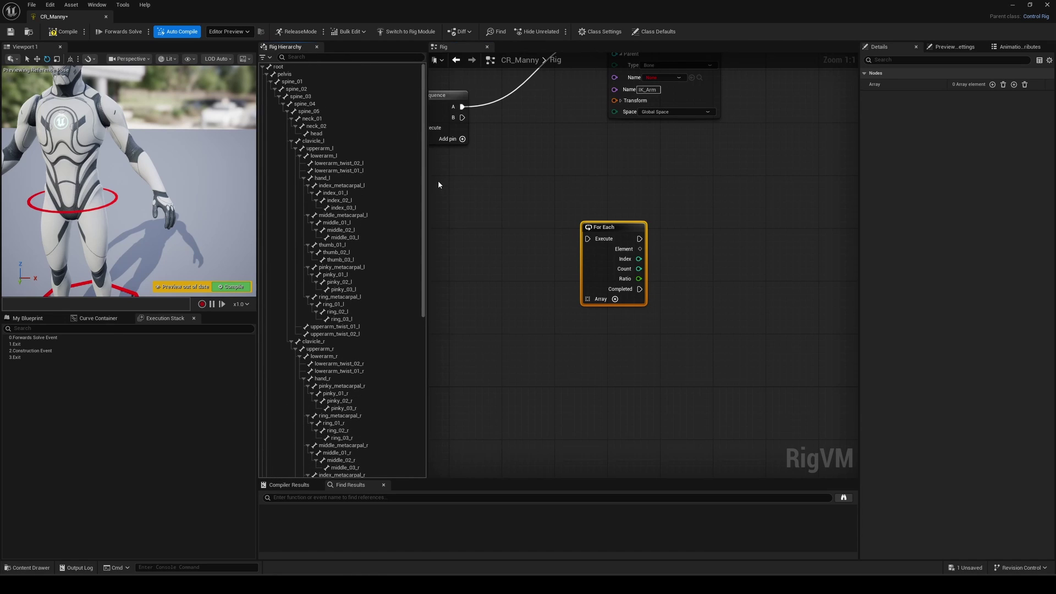
pyautogui.click(326, 157)
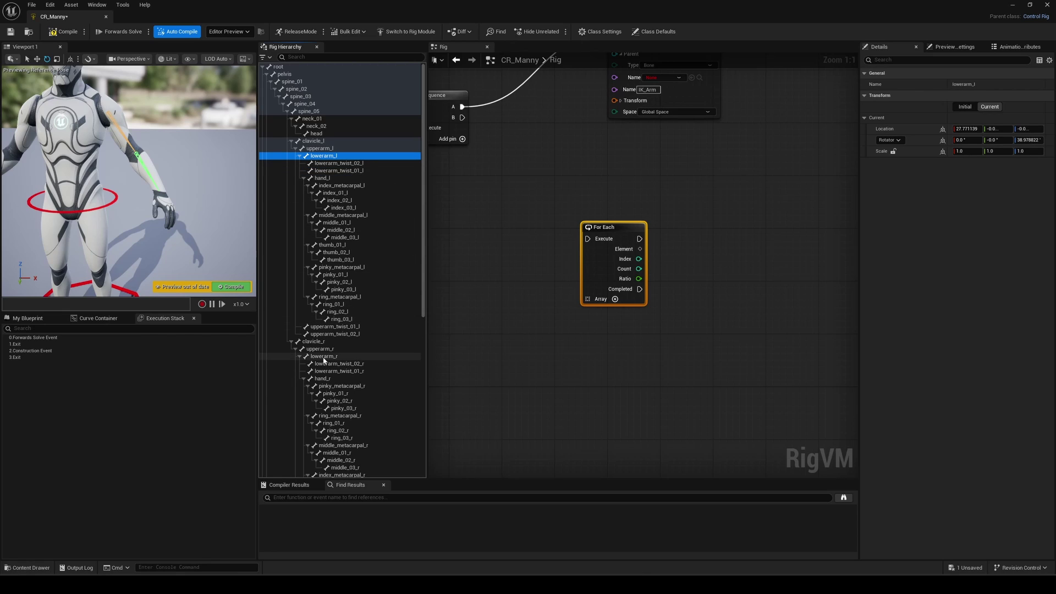
pyautogui.keyDown('ctrl'); pyautogui.click(323, 357); pyautogui.keyUp('ctrl')
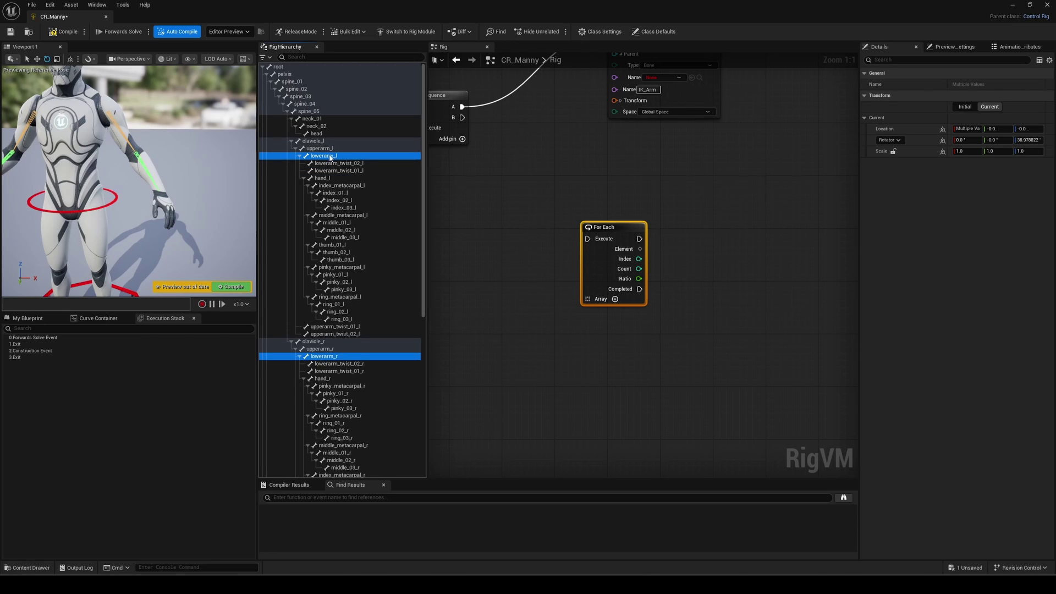
pyautogui.moveTo(328, 159); pyautogui.dragTo(464, 230)
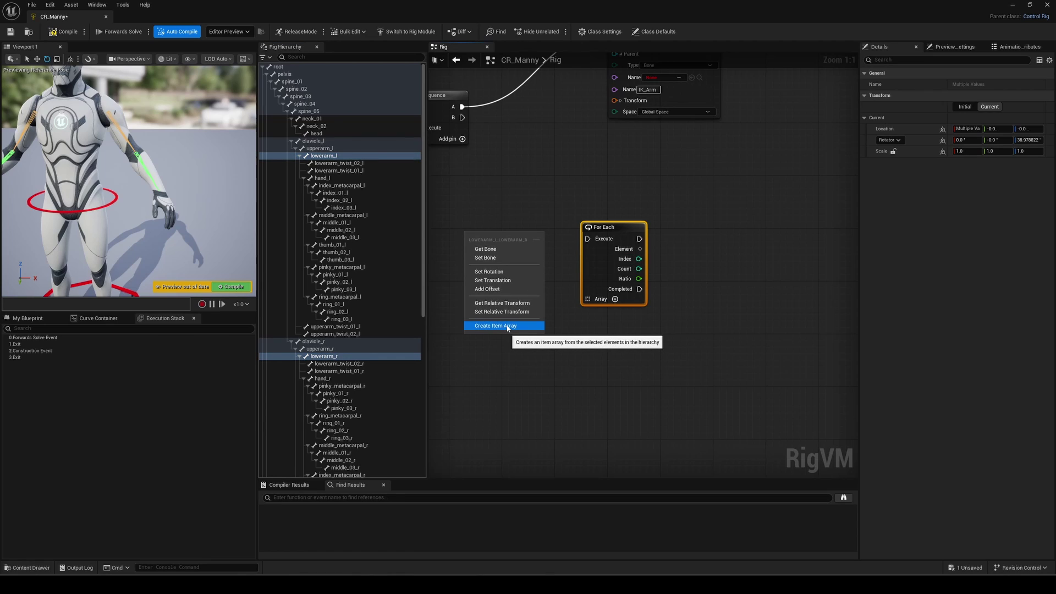
pyautogui.click(507, 328)
pyautogui.click(477, 247)
pyautogui.moveTo(498, 237); pyautogui.dragTo(587, 299)
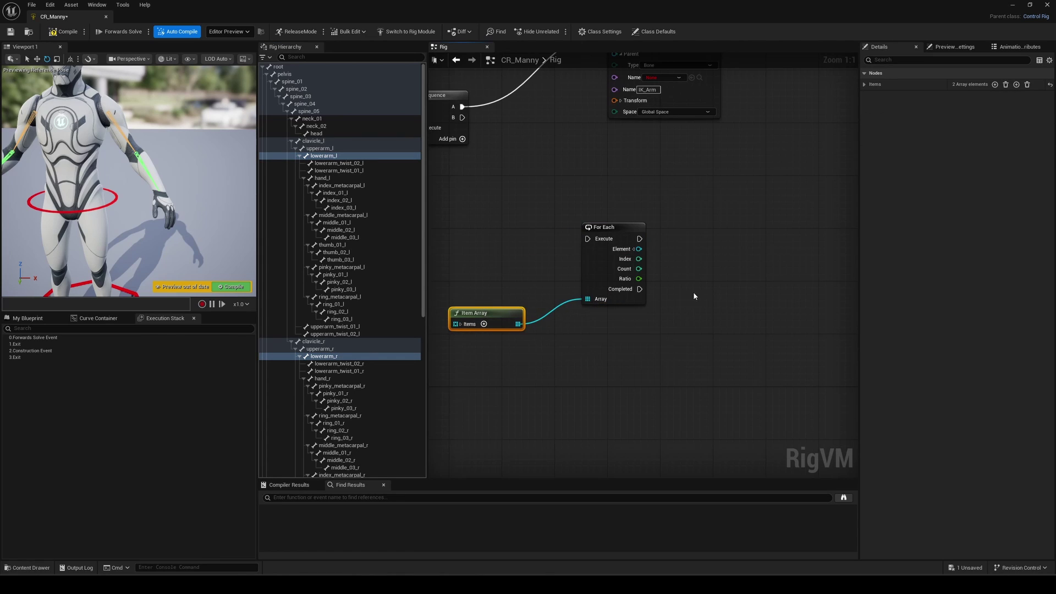
# Add a SpawnControl node executed by the For Each loop, leaving a gap between the two nodes
pyautogui.moveTo(703, 296); pyautogui.dragTo(591, 263, button='right')
pyautogui.moveTo(526, 207); pyautogui.dragTo(608, 204)
pyautogui.write('spawn Control')
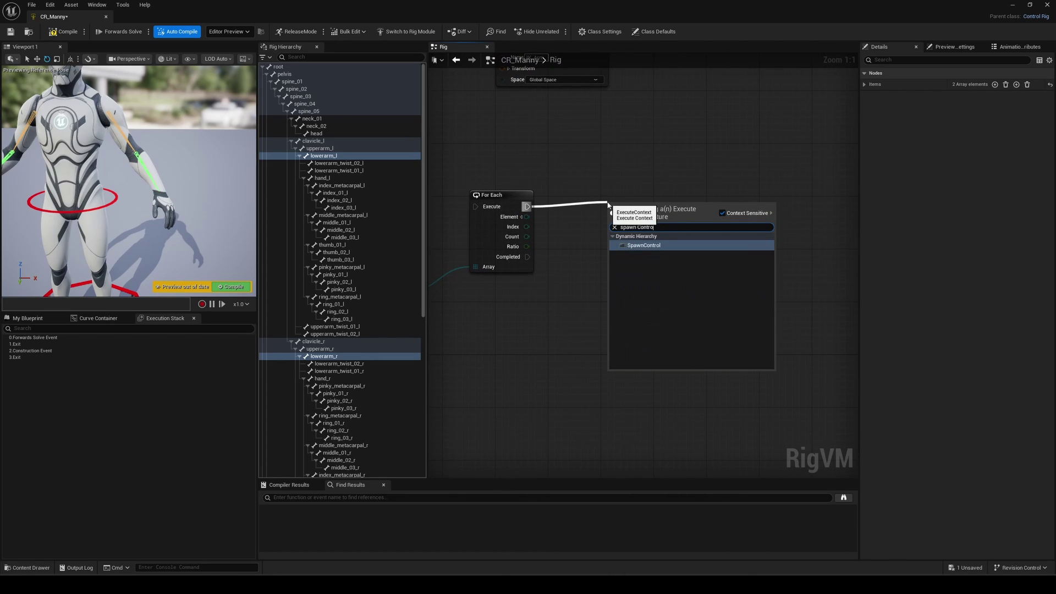
pyautogui.press('Return')
pyautogui.moveTo(638, 200); pyautogui.dragTo(690, 200)
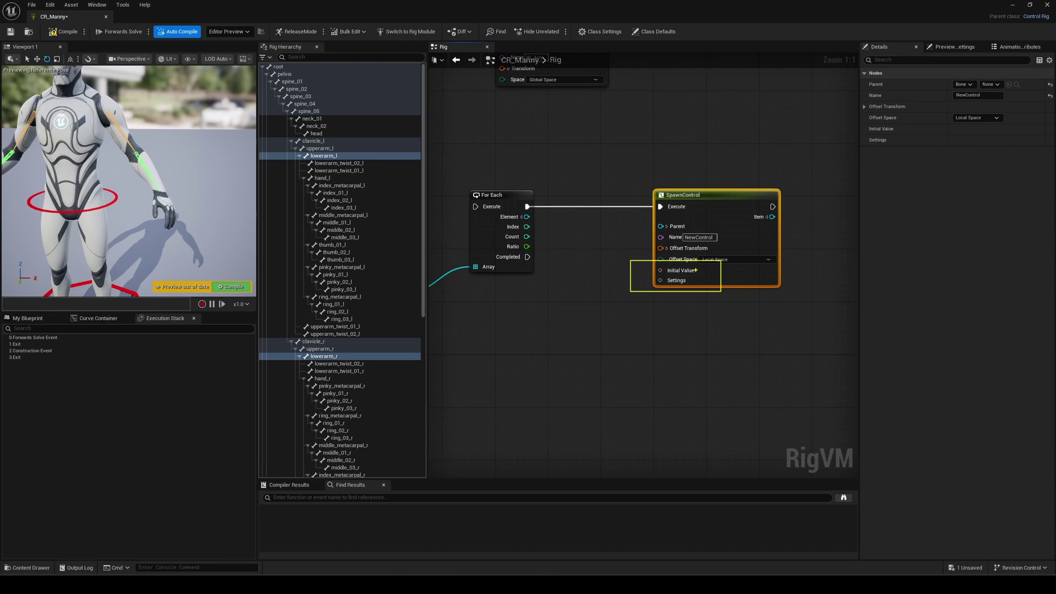
# Resolve the spawn control's initial value type to Transform and shift the node farther from the For Each
pyautogui.rightClick(683, 276)
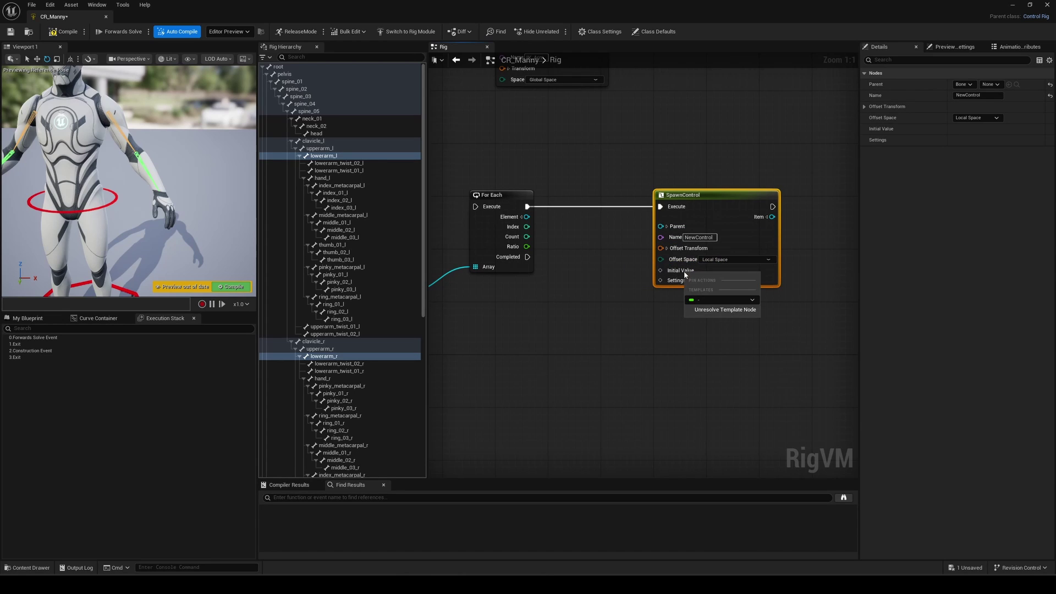
pyautogui.click(718, 301)
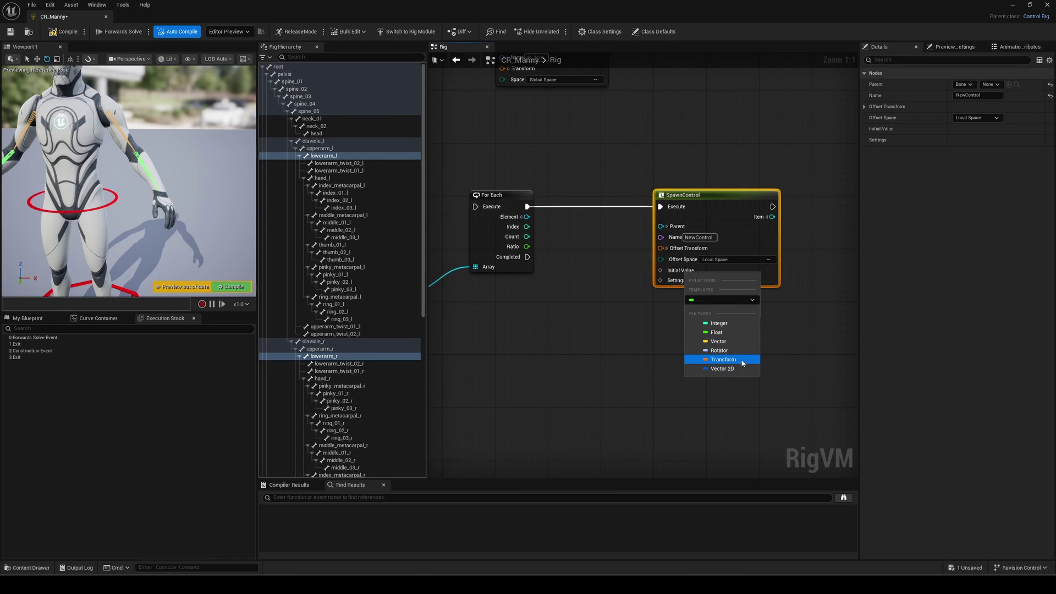
pyautogui.click(725, 360)
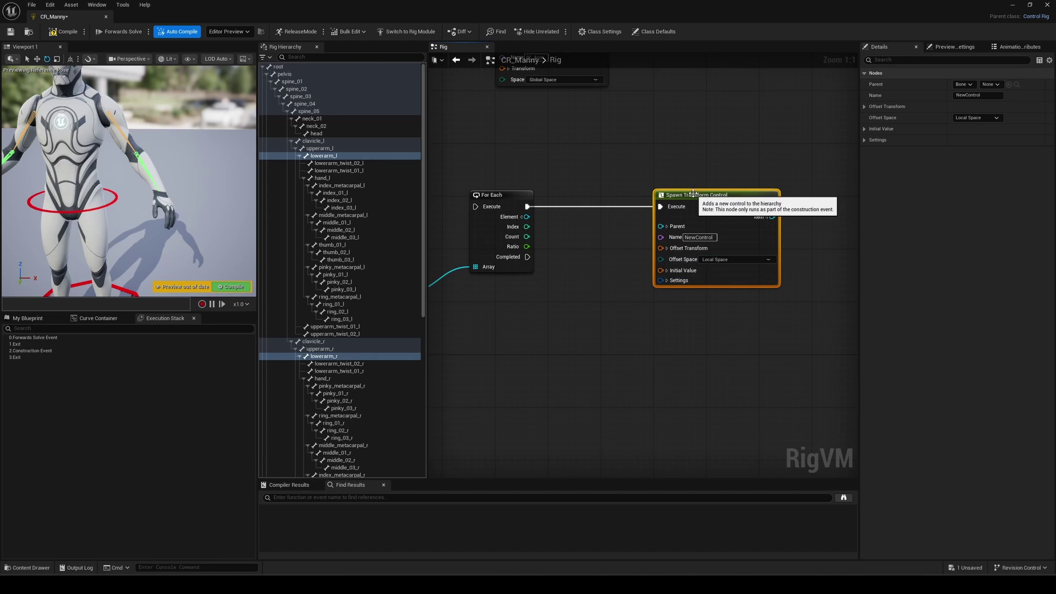
pyautogui.moveTo(696, 196); pyautogui.dragTo(723, 197)
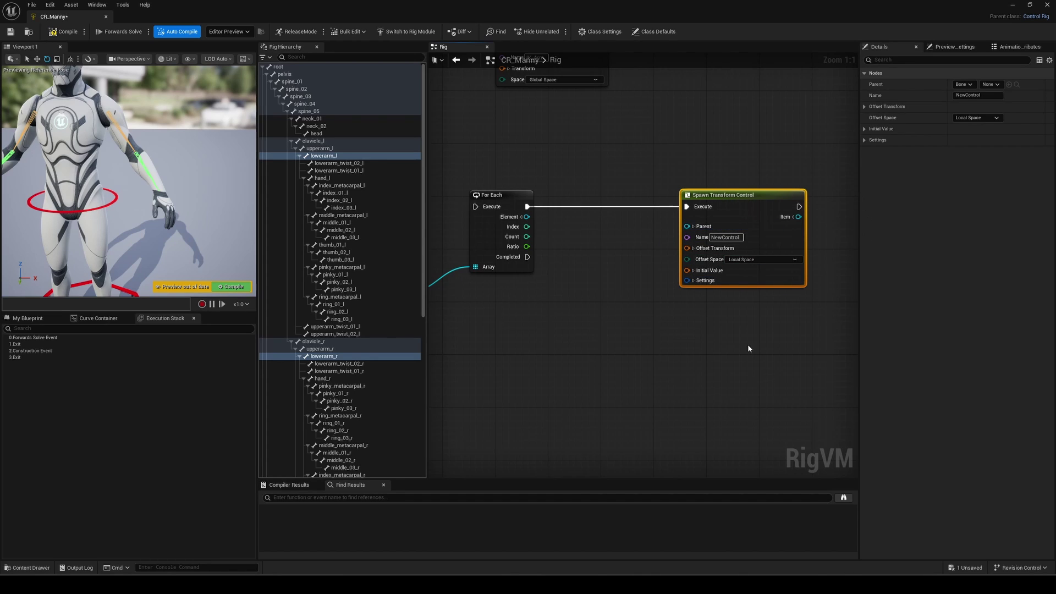
pyautogui.moveTo(750, 345); pyautogui.dragTo(722, 329, button='right')
pyautogui.moveTo(685, 183); pyautogui.dragTo(701, 187)
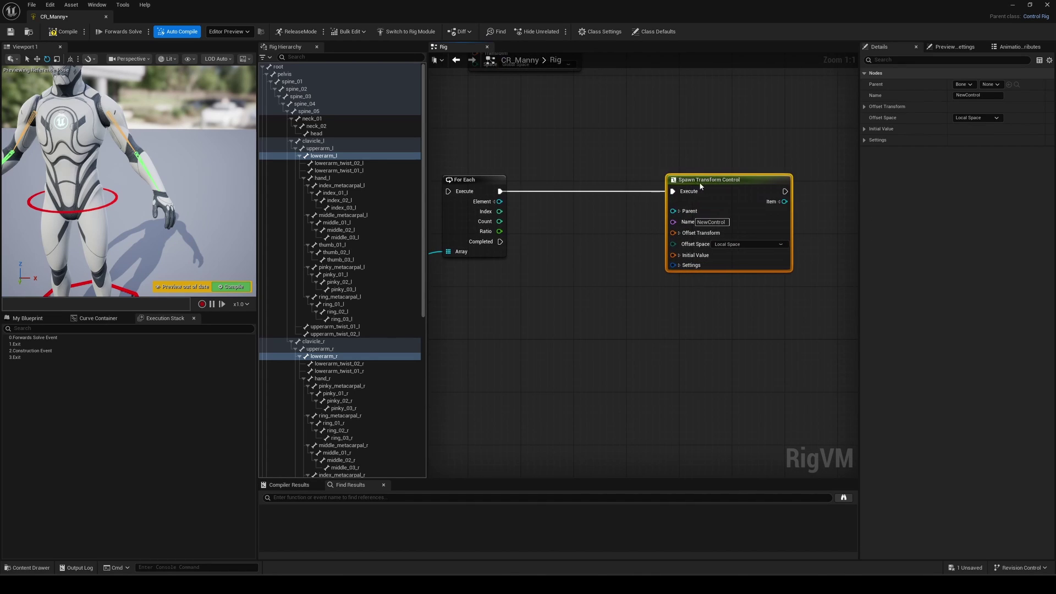
pyautogui.click(665, 329)
# Connect the IK_Arm null's item to the Spawn Transform Control's parent and route the wire through a reroute point
pyautogui.moveTo(563, 301); pyautogui.dragTo(600, 293, button='right')
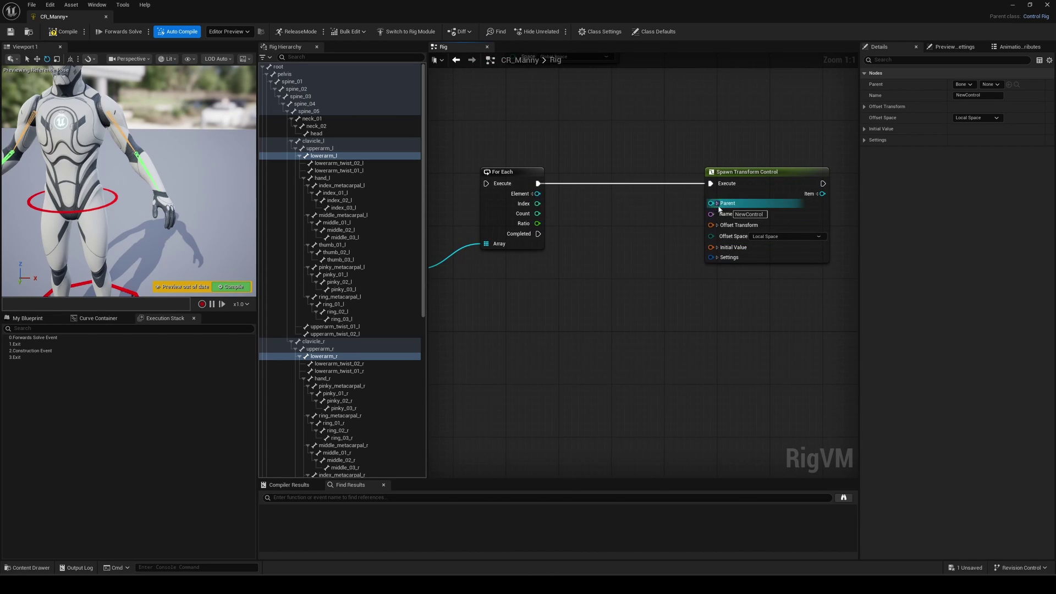
pyautogui.moveTo(668, 144); pyautogui.dragTo(659, 277, button='right')
pyautogui.moveTo(608, 127); pyautogui.dragTo(648, 343)
pyautogui.doubleClick(667, 330)
pyautogui.moveTo(656, 296); pyautogui.dragTo(641, 208, button='right')
# Add a Concat node joining the prefix PV_ with the loop element's name, and feed its result into the control's name
pyautogui.rightClick(571, 288)
pyautogui.write('concat')
pyautogui.press('Return')
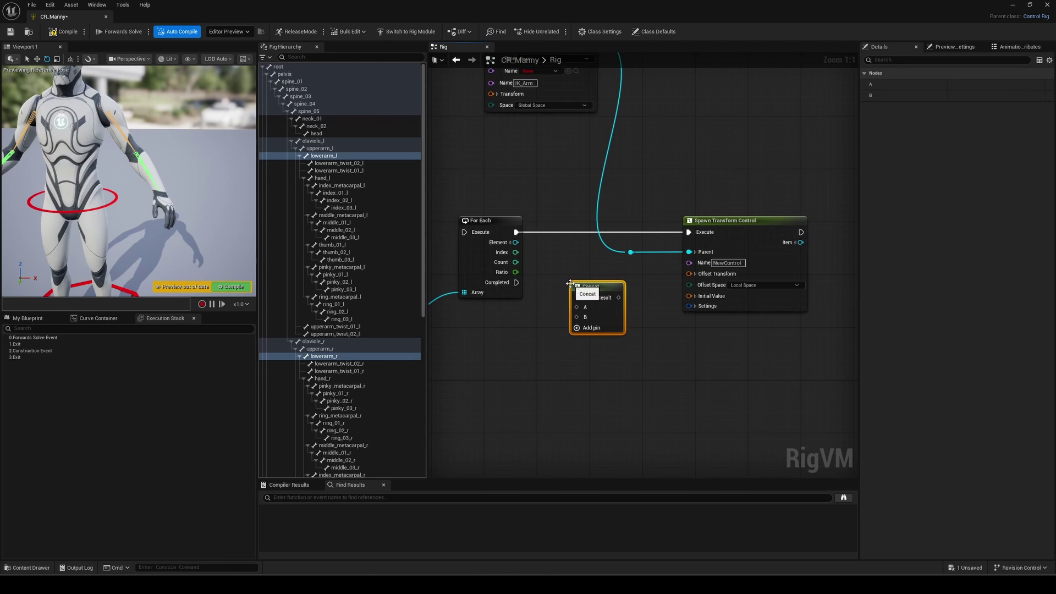
pyautogui.moveTo(551, 280); pyautogui.dragTo(628, 346)
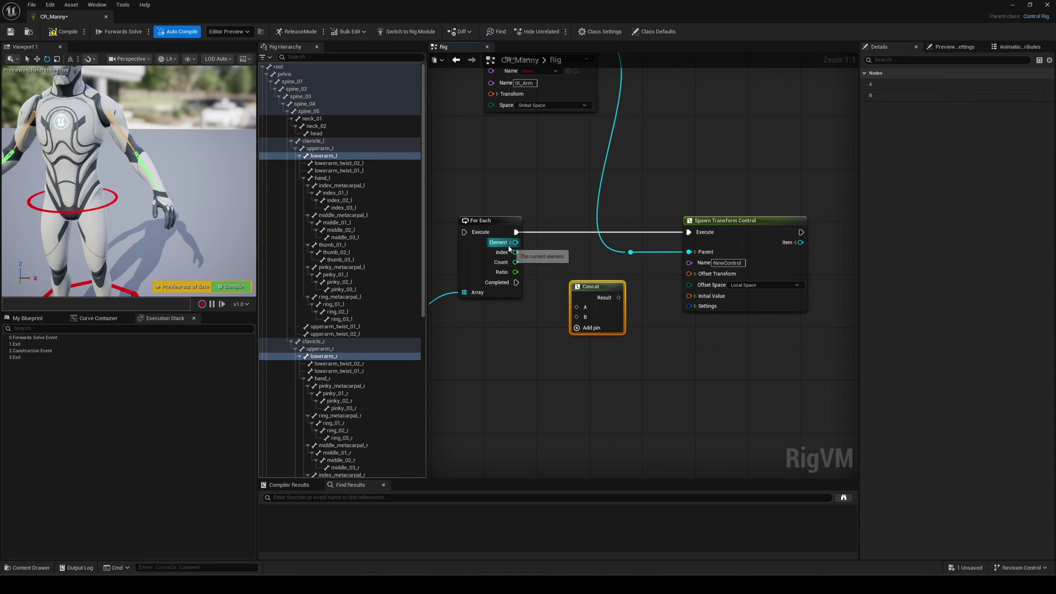
pyautogui.click(511, 242)
pyautogui.moveTo(516, 262); pyautogui.dragTo(581, 319)
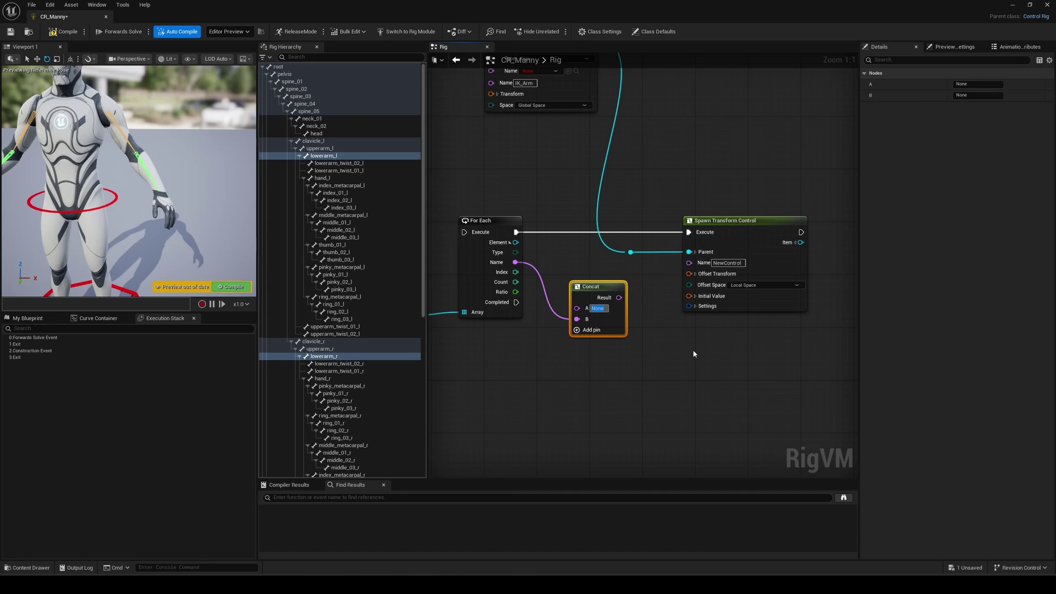
pyautogui.write('PV_')
pyautogui.moveTo(619, 297)
pyautogui.mouseDown()
pyautogui.moveTo(689, 263)
pyautogui.moveTo(616, 283)
pyautogui.mouseUp()
# Add a Get Transform node for the loop element and feed its transform into the control's initial value
pyautogui.moveTo(516, 242); pyautogui.dragTo(557, 415)
pyautogui.write('get transfo')
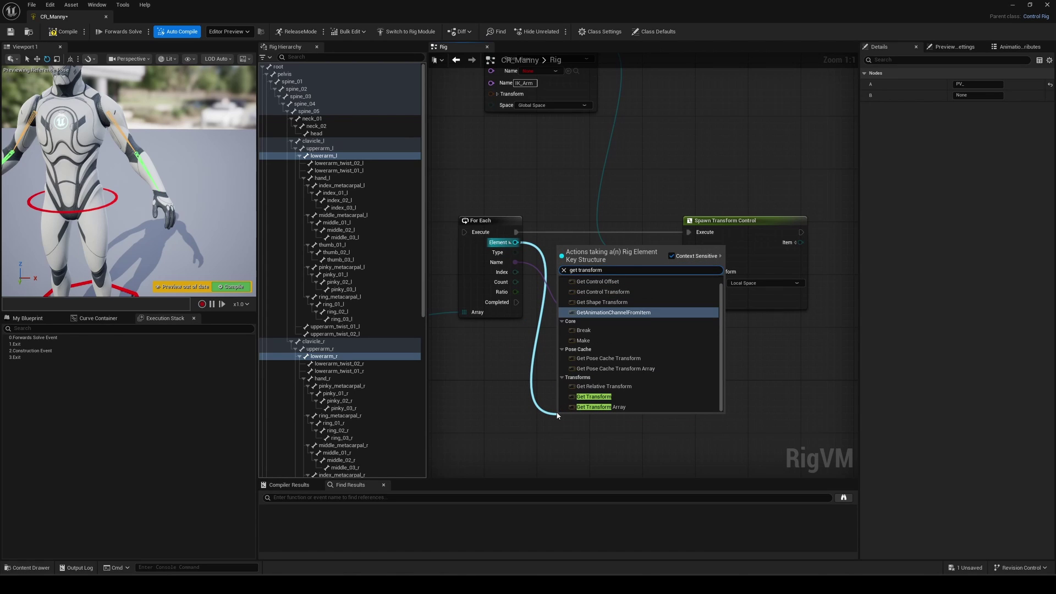
pyautogui.write('rm')
pyautogui.click(596, 397)
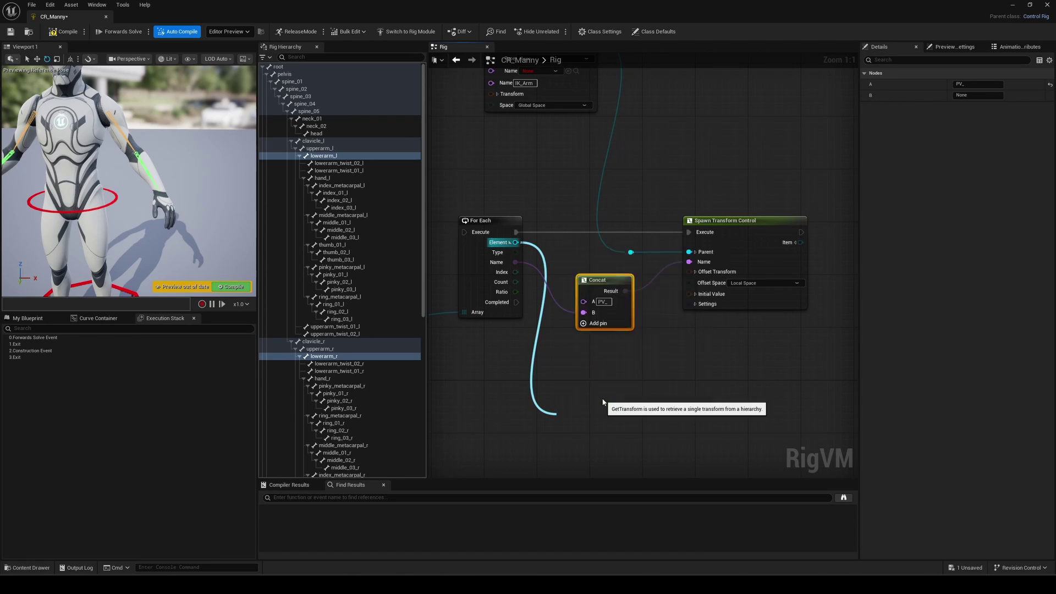
pyautogui.moveTo(582, 434); pyautogui.dragTo(587, 381)
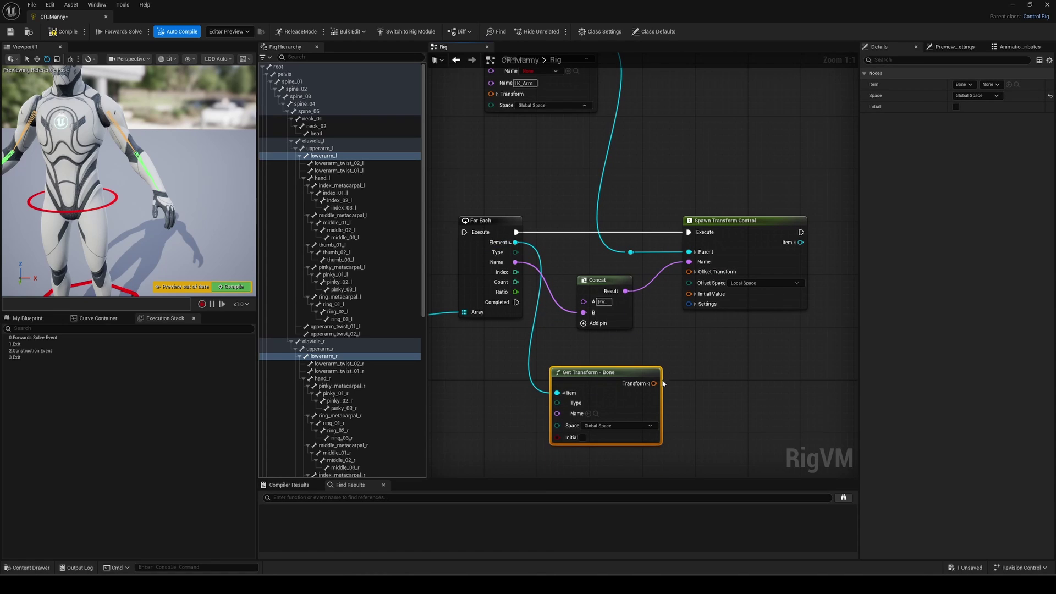
pyautogui.moveTo(655, 383); pyautogui.dragTo(689, 296)
pyautogui.click(691, 408)
pyautogui.moveTo(705, 418); pyautogui.dragTo(710, 391, button='right')
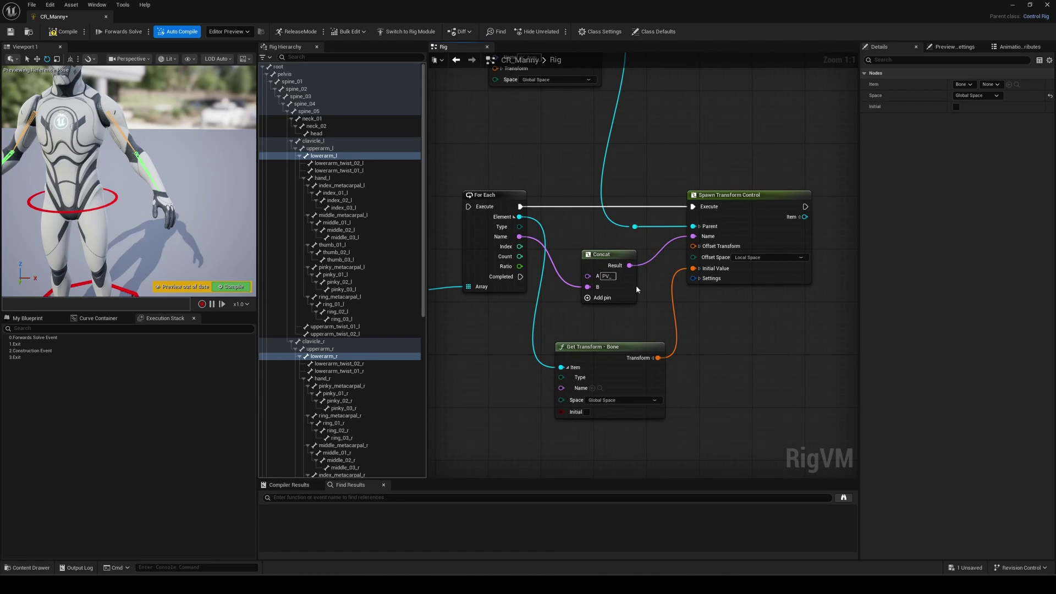
# Connect the Sequence's B output to the For Each loop, tidy the node placement, and save the rig
pyautogui.moveTo(557, 173); pyautogui.dragTo(728, 187, button='right')
pyautogui.moveTo(515, 99); pyautogui.dragTo(640, 220)
pyautogui.moveTo(543, 181); pyautogui.dragTo(680, 247, button='right')
pyautogui.moveTo(546, 174); pyautogui.dragTo(606, 175)
pyautogui.moveTo(660, 225); pyautogui.dragTo(604, 151, button='right')
pyautogui.hotkey('ctrl', 's')
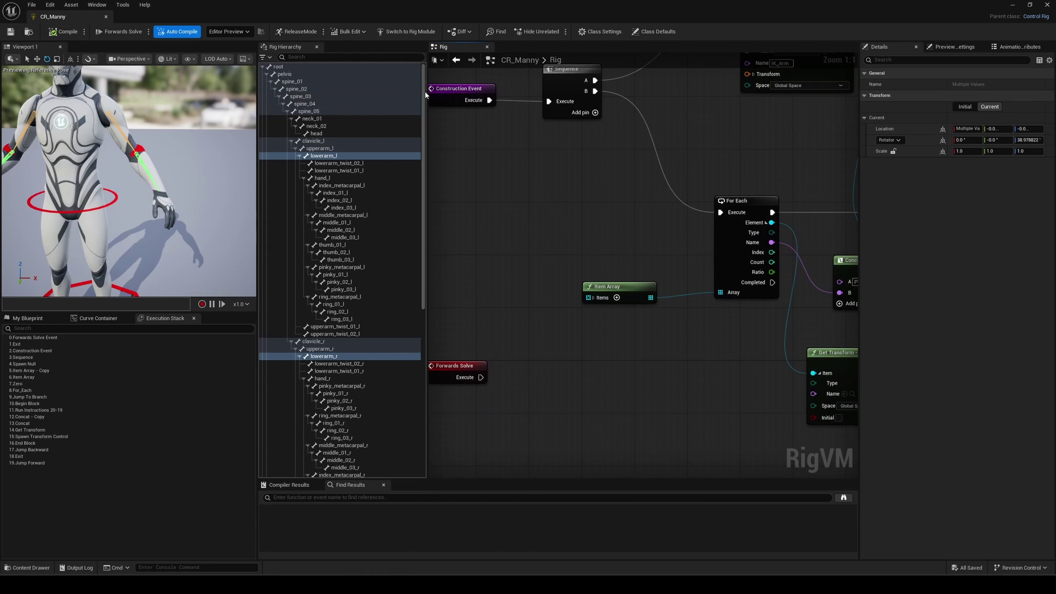
# Set the offset translation Y of the Spawn Transform Control to -30 after checking the spawned PV controls on the mannequin
pyautogui.moveTo(423, 122); pyautogui.dragTo(423, 289)
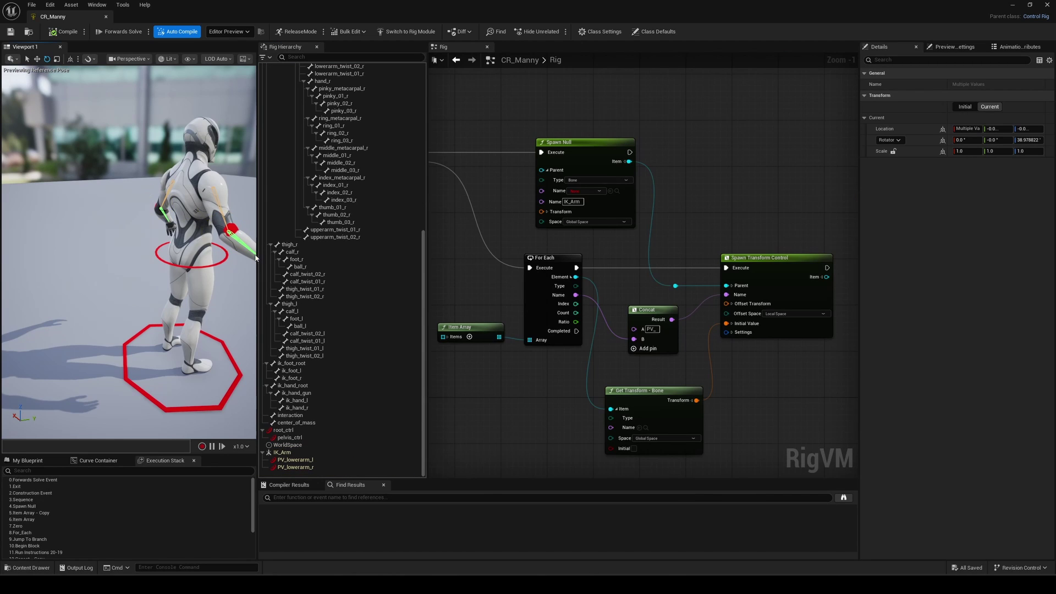
pyautogui.keyDown('alt'); pyautogui.moveTo(255, 258); pyautogui.dragTo(155, 220); pyautogui.keyUp('alt')
pyautogui.click(790, 277)
pyautogui.moveTo(788, 352); pyautogui.dragTo(652, 289, button='right')
pyautogui.scroll(2, 653, 287)
pyautogui.click(573, 223)
pyautogui.click(578, 252)
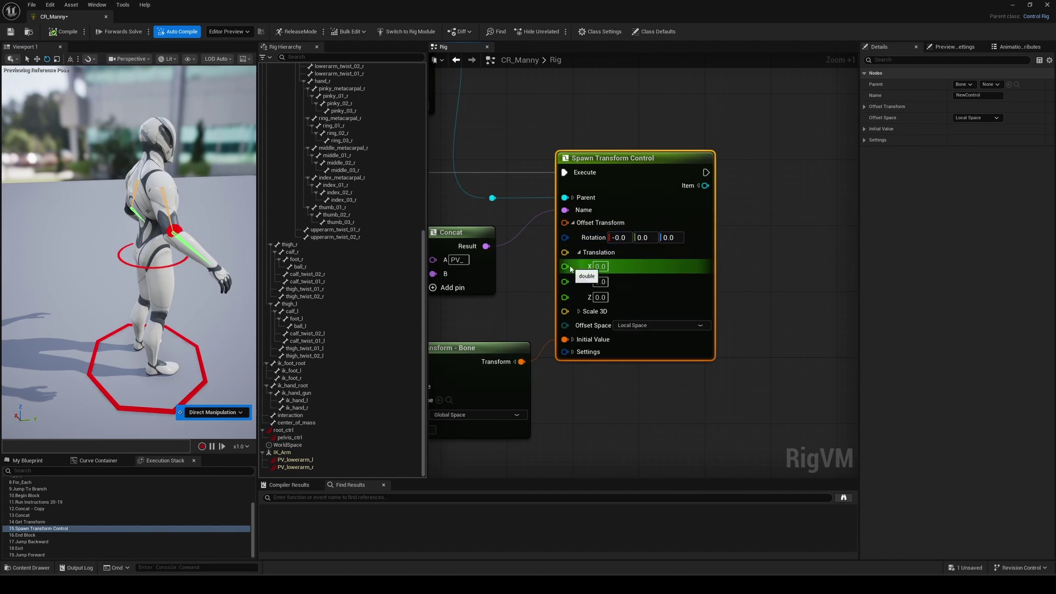
pyautogui.click(598, 282)
pyautogui.write('-30')
pyautogui.press('Return')
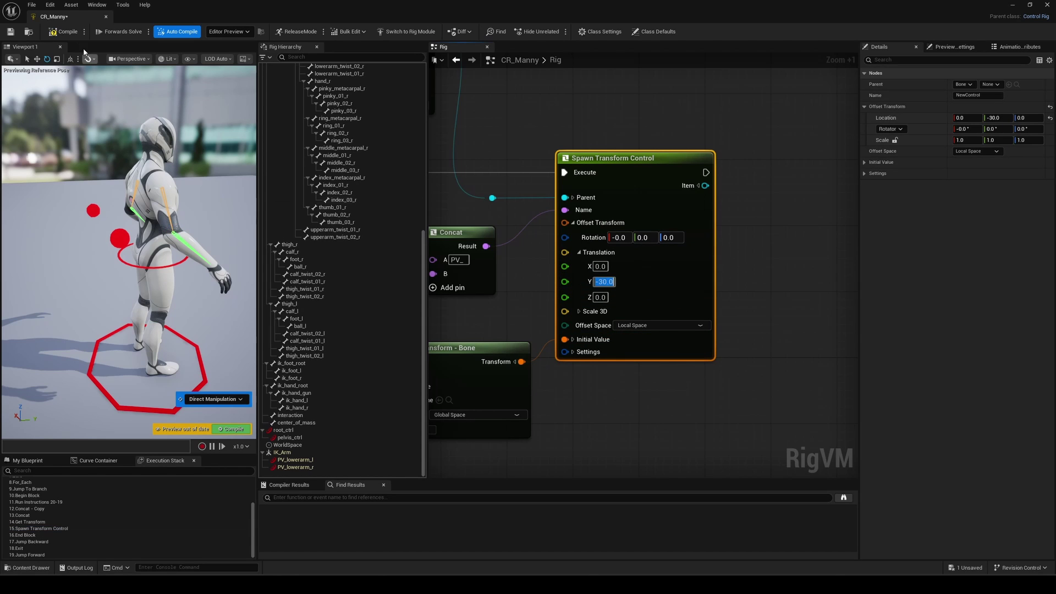
# Duplicate the whole pole vector loop, from Item Array to Spawn Transform Control, and place the copy below the original
pyautogui.moveTo(660, 390); pyautogui.dragTo(801, 390, button='right')
pyautogui.scroll(-1, 800, 390)
pyautogui.keyDown('alt'); pyautogui.moveTo(215, 275); pyautogui.dragTo(31, 267); pyautogui.keyUp('alt')
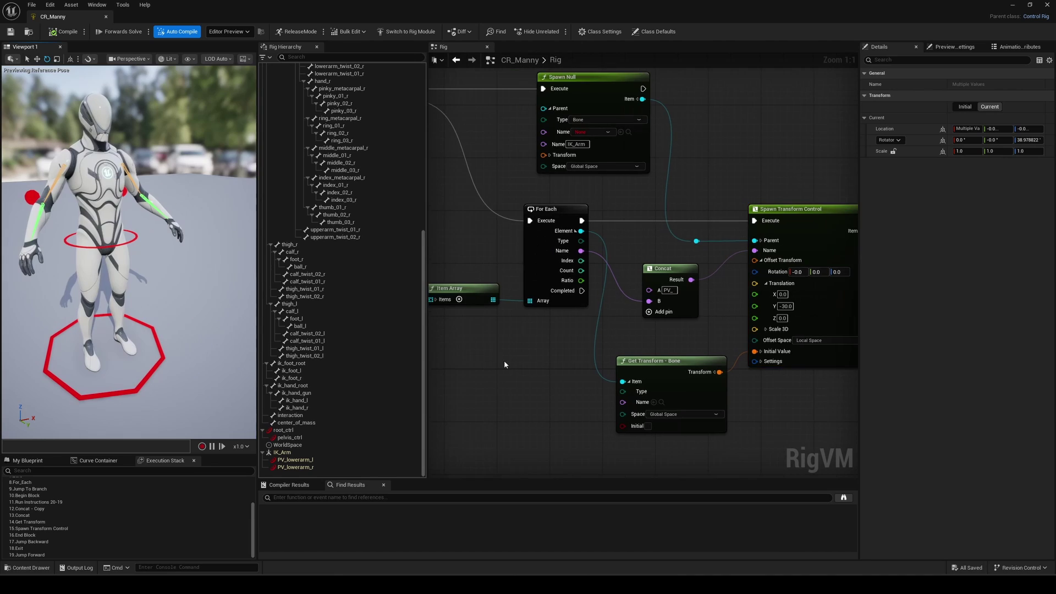
pyautogui.scroll(-2, 504, 361)
pyautogui.moveTo(525, 387); pyautogui.dragTo(572, 290, button='right')
pyautogui.moveTo(505, 127); pyautogui.dragTo(751, 303)
pyautogui.moveTo(797, 338); pyautogui.dragTo(797, 338)
pyautogui.hotkey('ctrl', 'c')
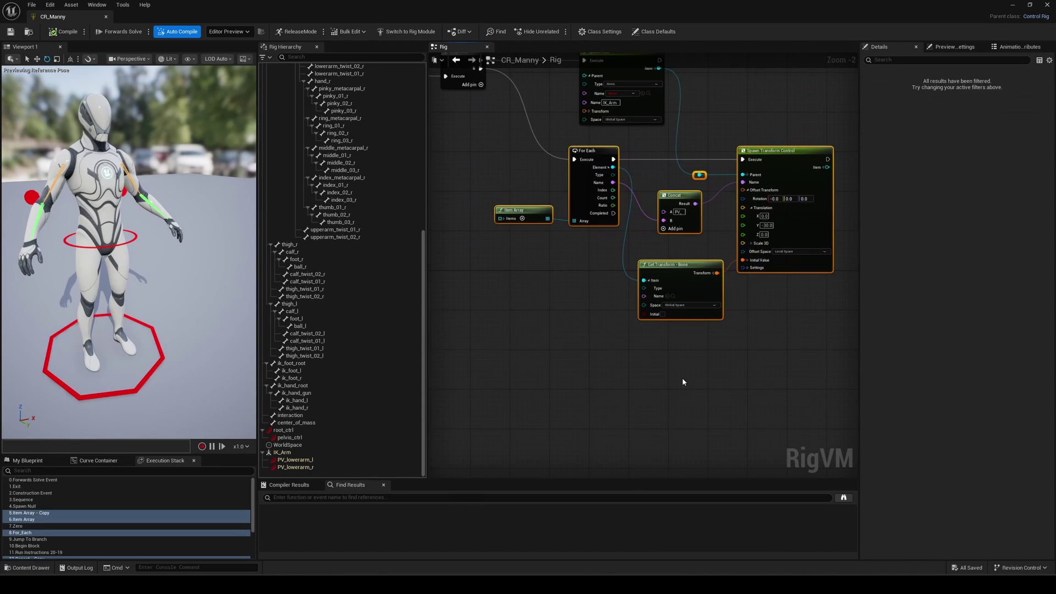
pyautogui.moveTo(683, 377); pyautogui.dragTo(663, 197, button='right')
pyautogui.hotkey('ctrl', 'v')
pyautogui.moveTo(589, 155); pyautogui.dragTo(567, 185)
# Replace the copied Item Array with one built from hand_l and hand_r, connected to the copied For Each
pyautogui.click(509, 214)
pyautogui.scroll(2, 494, 249)
pyautogui.click(484, 238)
pyautogui.press('Delete')
pyautogui.scroll(12, 352, 185)
pyautogui.click(342, 179)
pyautogui.keyDown('ctrl'); pyautogui.click(358, 378); pyautogui.keyUp('ctrl')
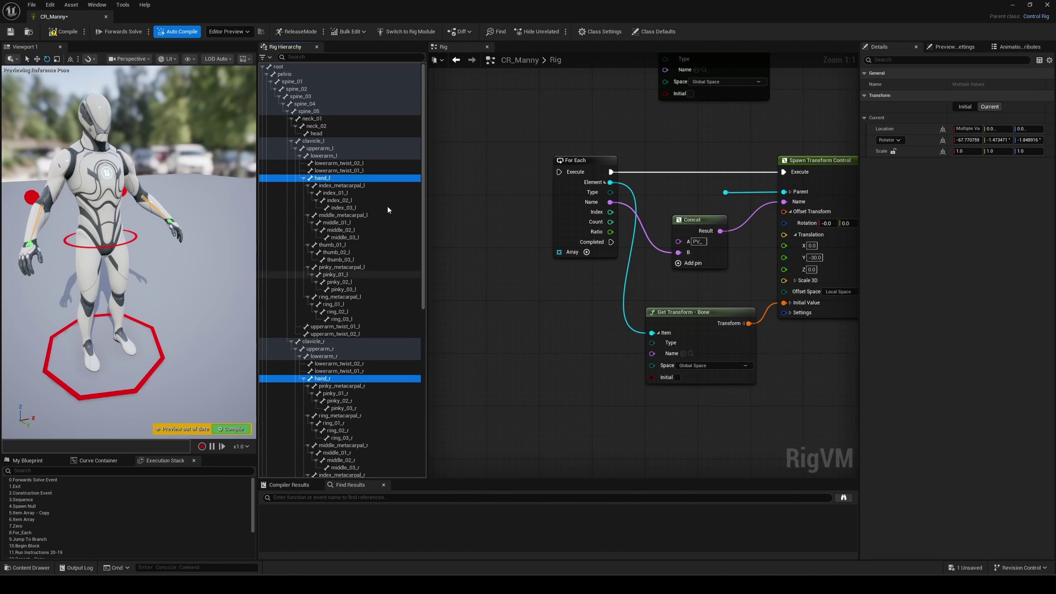
pyautogui.moveTo(367, 179); pyautogui.dragTo(462, 255)
pyautogui.click(501, 349)
pyautogui.click(472, 270)
pyautogui.moveTo(530, 270); pyautogui.dragTo(567, 254)
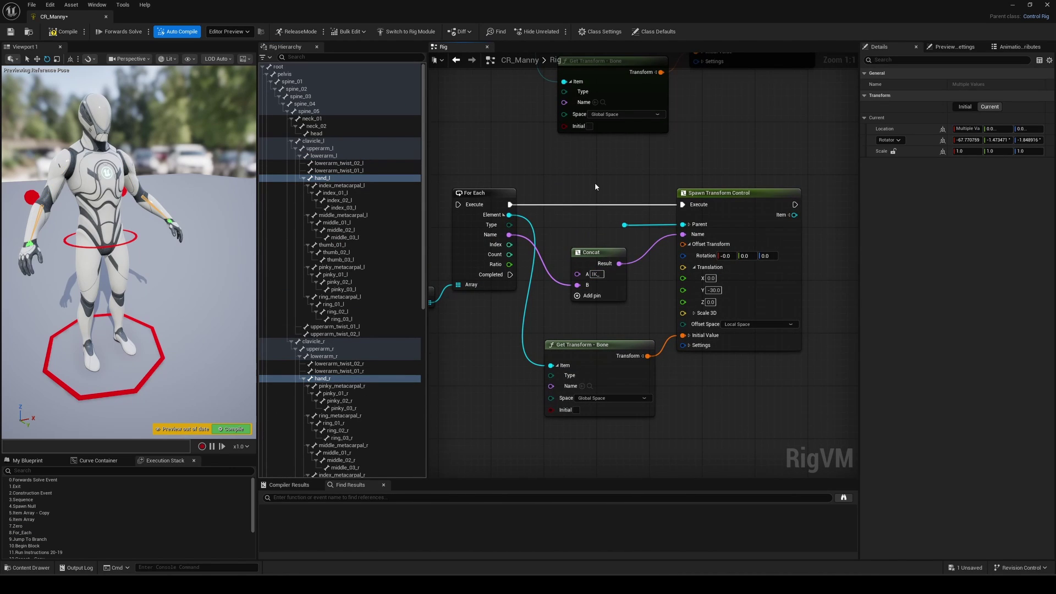
# Add a third Sequence output for the hand loop and connect the IK_Arm null's item to the copied control's parent
pyautogui.scroll(-2, 597, 187)
pyautogui.moveTo(581, 174); pyautogui.dragTo(677, 380, button='right')
pyautogui.click(512, 120)
pyautogui.moveTo(707, 141); pyautogui.dragTo(605, 147, button='right')
pyautogui.scroll(1, 603, 104)
pyautogui.moveTo(580, 109); pyautogui.dragTo(616, 271)
pyautogui.moveTo(465, 148); pyautogui.dragTo(527, 124, button='right')
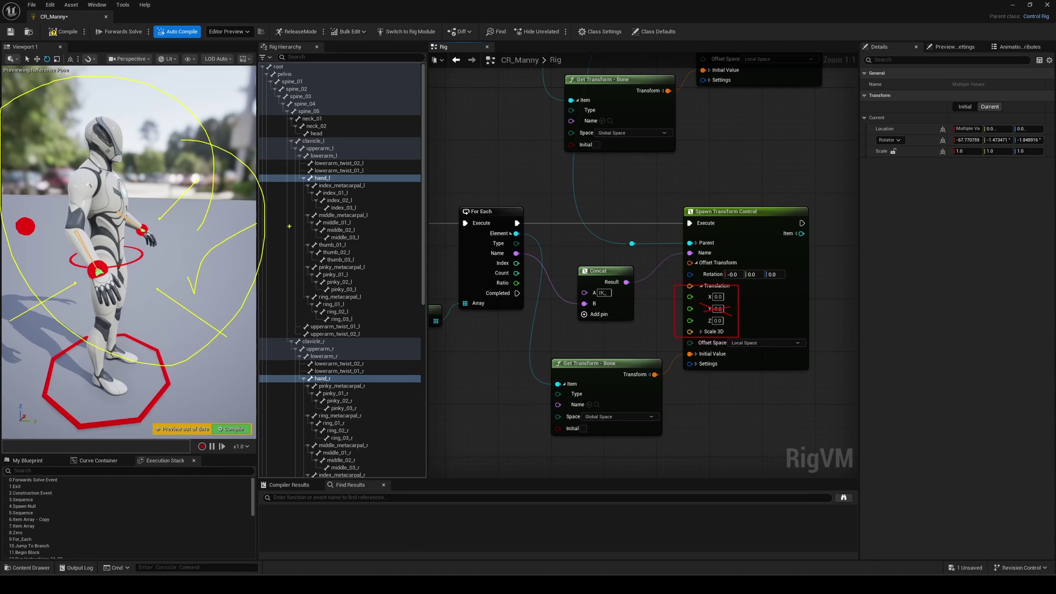
pyautogui.moveTo(731, 417); pyautogui.dragTo(603, 322, button='right')
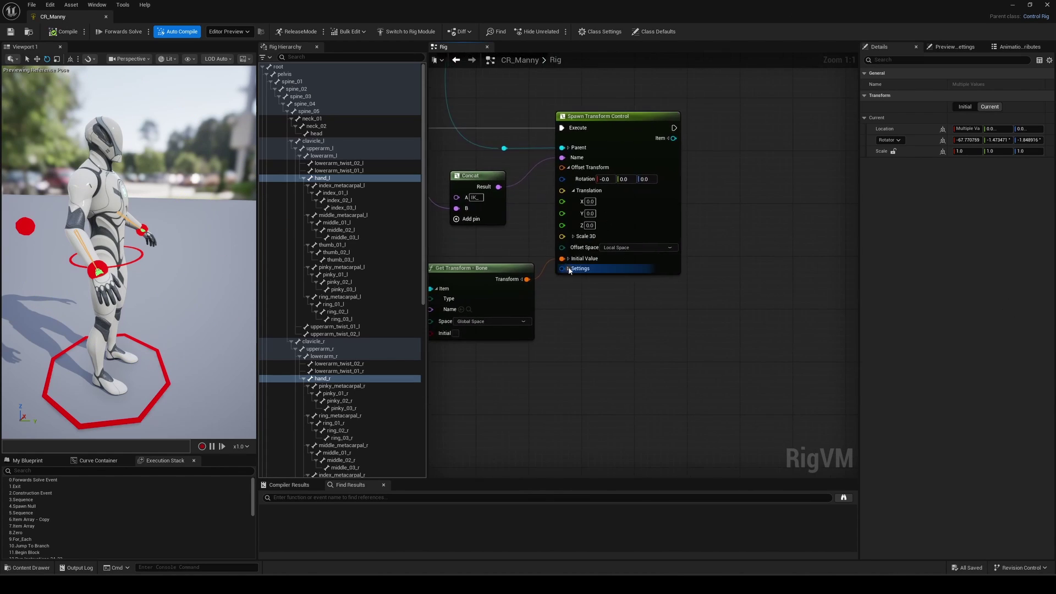
# Set the shape of the hand loop's Spawn Transform Control to Box_Thick, compile and save, and check the hand controls
pyautogui.click(568, 269)
pyautogui.click(574, 337)
pyautogui.click(623, 359)
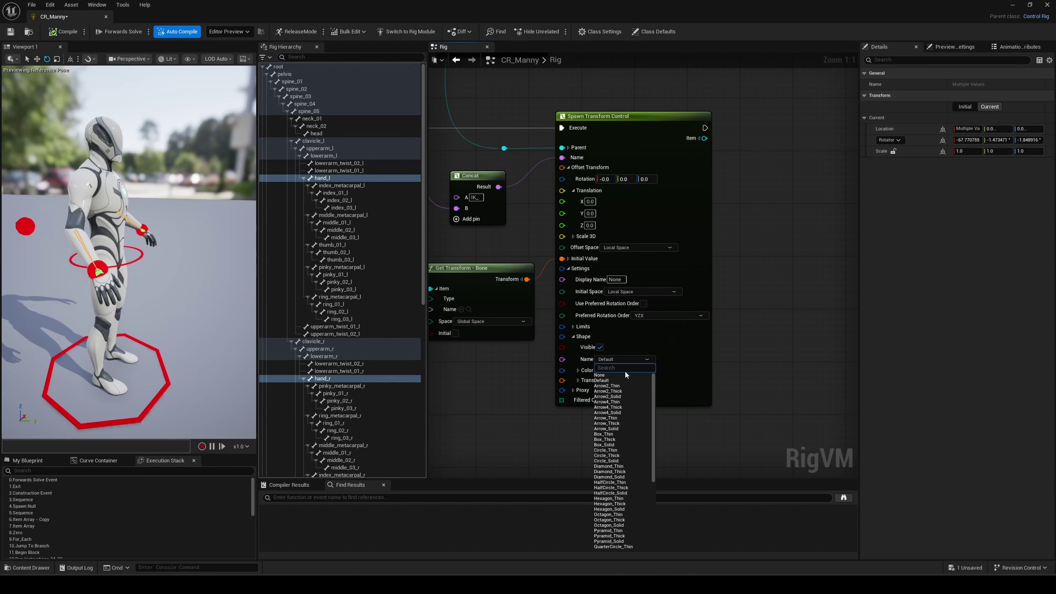
pyautogui.click(618, 439)
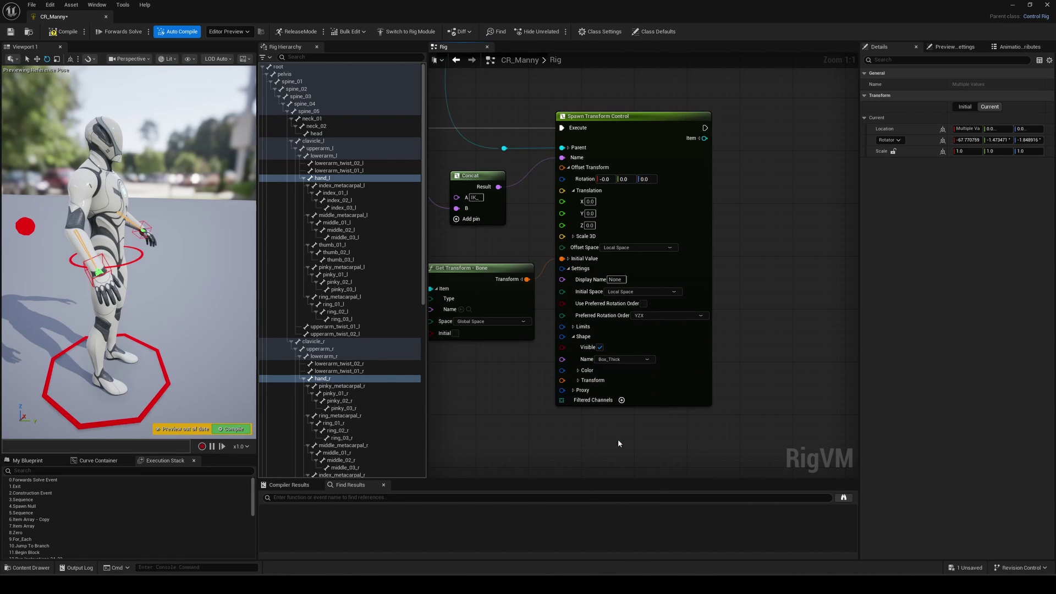
pyautogui.click(63, 37)
pyautogui.click(10, 33)
pyautogui.keyDown('alt'); pyautogui.moveTo(132, 232); pyautogui.dragTo(55, 245); pyautogui.keyUp('alt')
pyautogui.moveTo(193, 241); pyautogui.dragTo(211, 239, button='right')
pyautogui.click(193, 241)
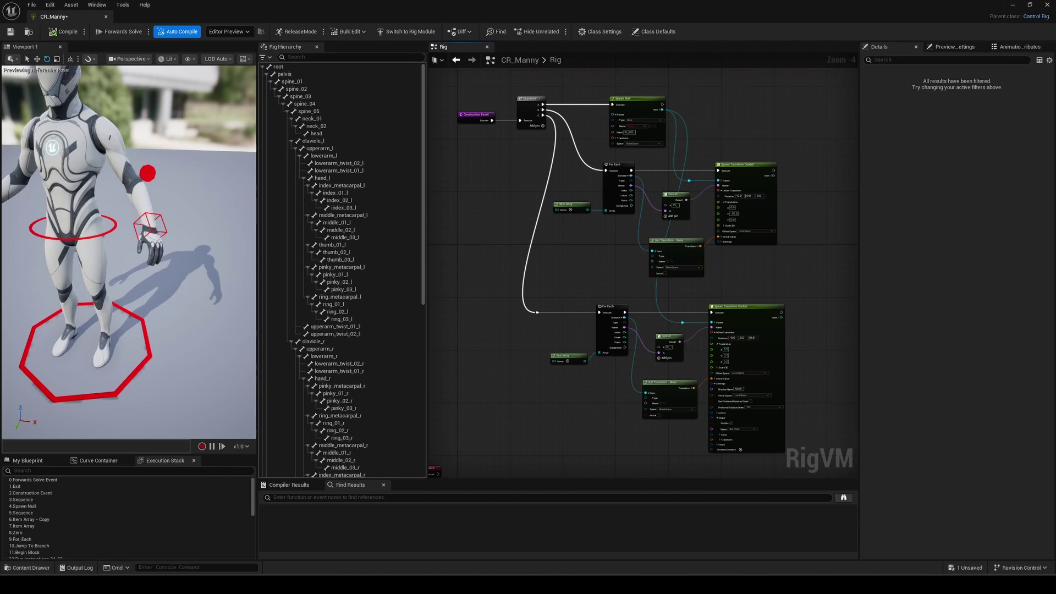
# Move the Forwards Solve event to an empty area of the graph and add an FKChain node beside it
pyautogui.moveTo(550, 428); pyautogui.dragTo(601, 195, button='right')
pyautogui.moveTo(478, 242); pyautogui.dragTo(534, 336)
pyautogui.scroll(3, 523, 394)
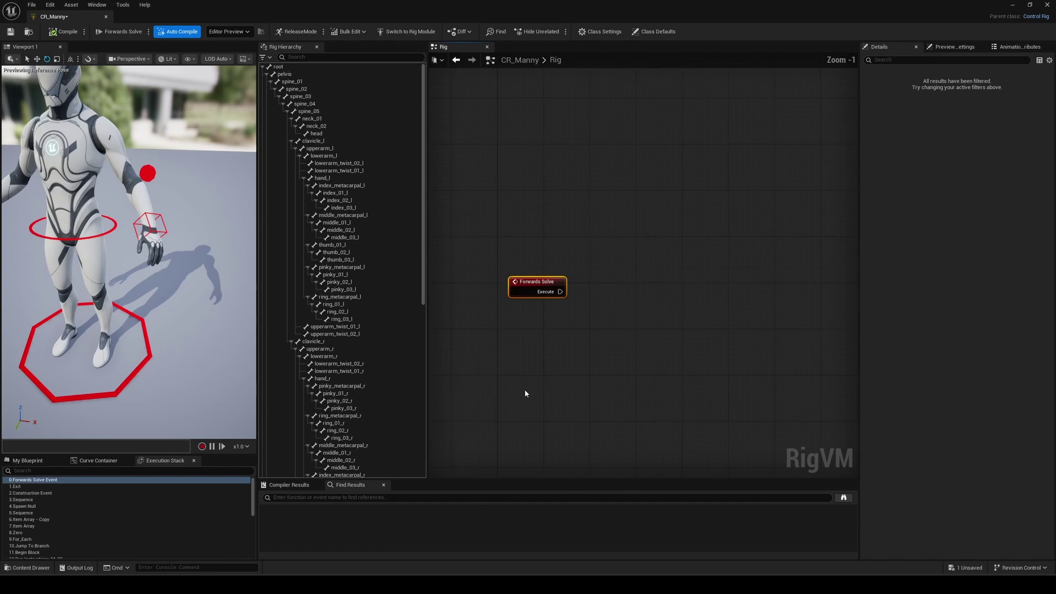
pyautogui.moveTo(735, 337); pyautogui.dragTo(690, 258, button='right')
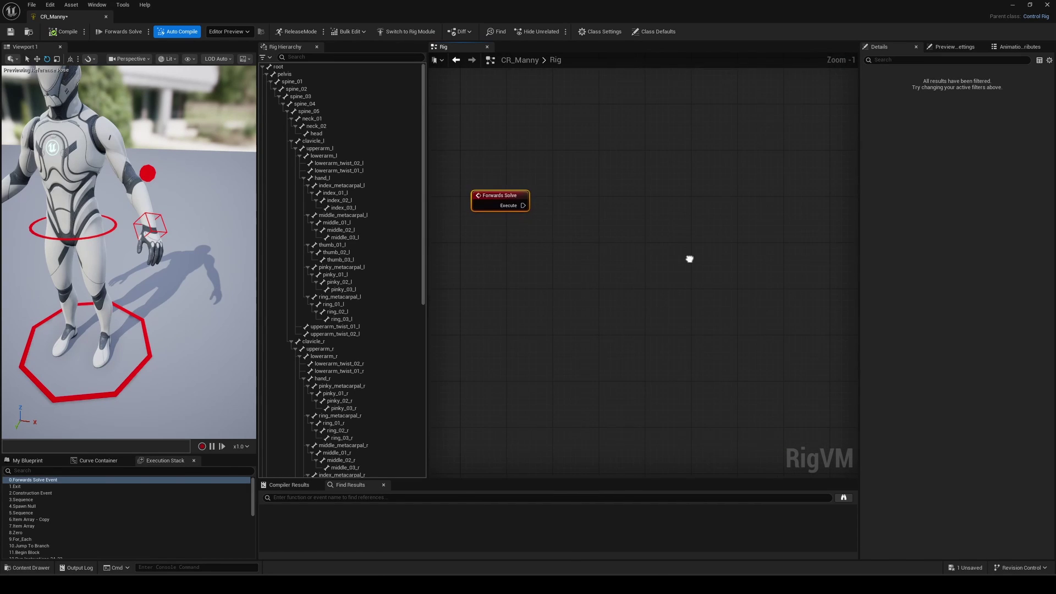
pyautogui.rightClick(632, 214)
# Create two Item Arrays for the FKChain, one from the root and pelvis bones, one from root_ctrl and pelvis_ctrl
pyautogui.keyDown('shift'); pyautogui.click(292, 74); pyautogui.keyUp('shift')
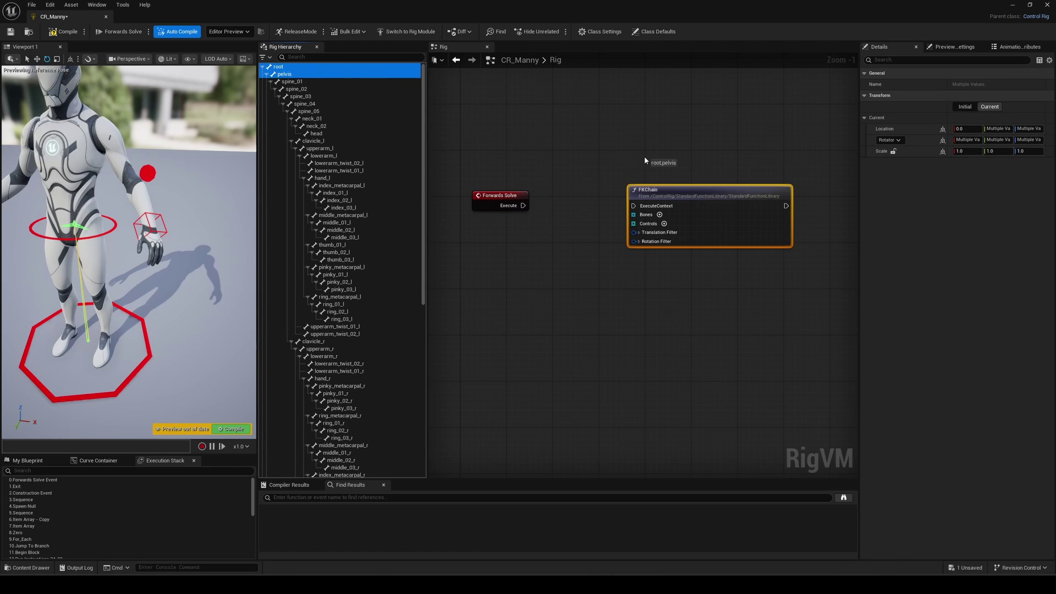
pyautogui.moveTo(531, 235); pyautogui.dragTo(526, 245)
pyautogui.click(548, 336)
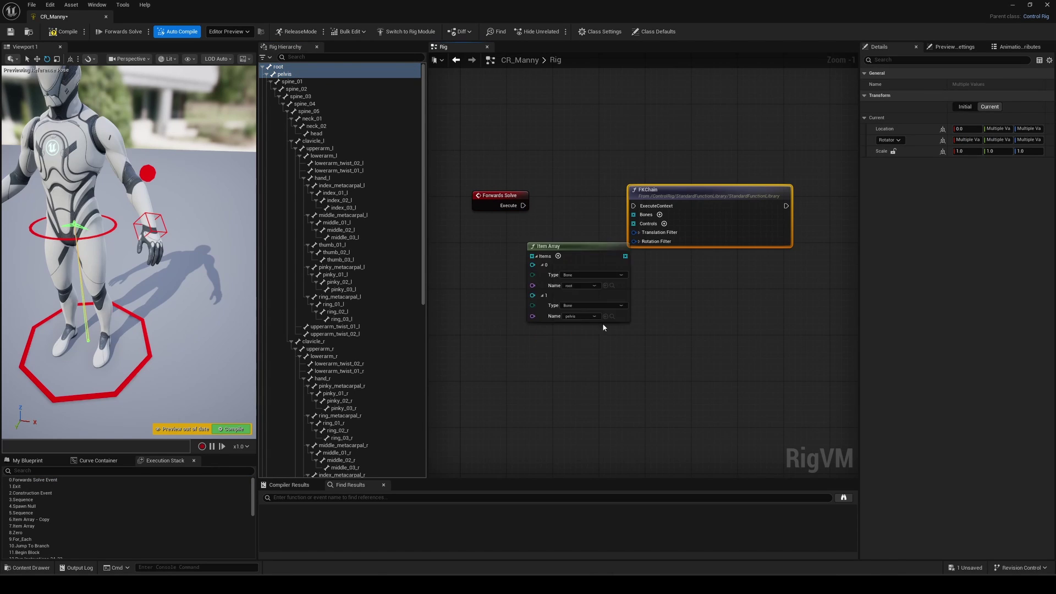
pyautogui.click(537, 257)
pyautogui.click(286, 416)
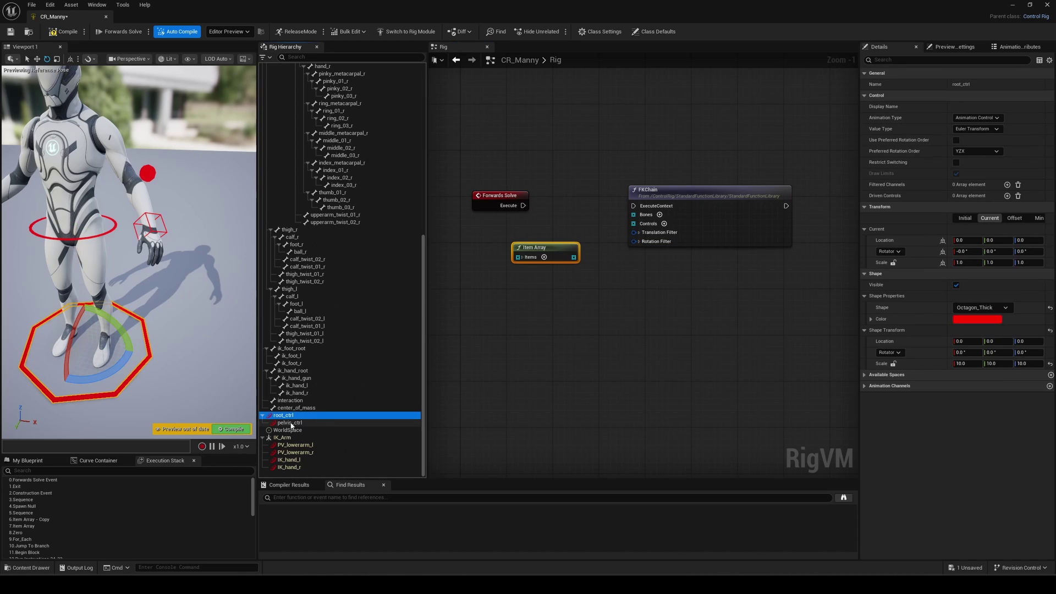
pyautogui.keyDown('shift'); pyautogui.click(290, 423); pyautogui.keyUp('shift')
pyautogui.moveTo(519, 301); pyautogui.dragTo(519, 302)
pyautogui.click(540, 391)
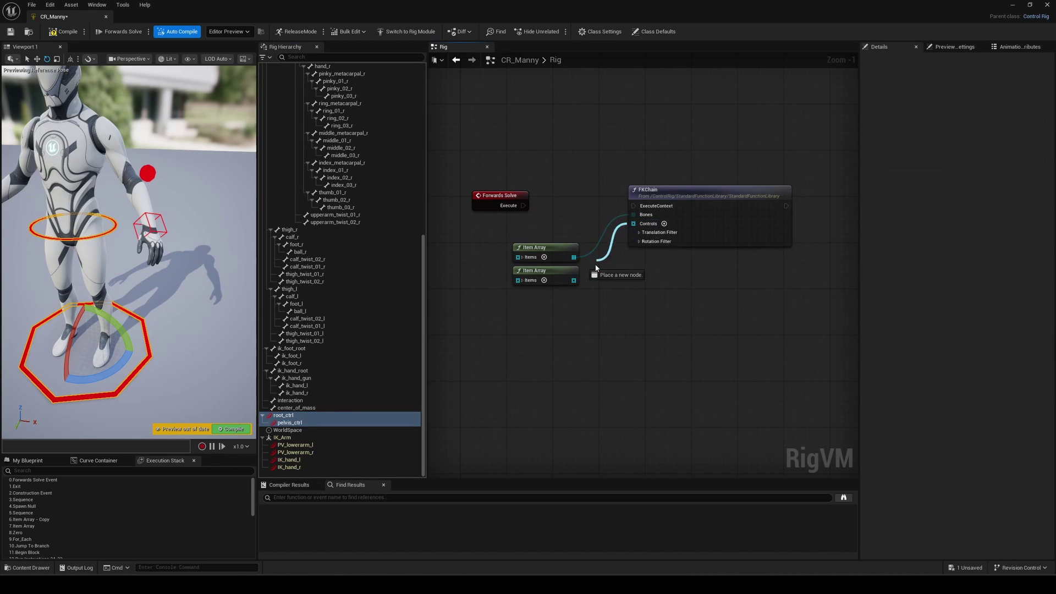
# Reposition the Forwards Solve event and connect its execution to the FKChain node
pyautogui.moveTo(509, 202); pyautogui.dragTo(462, 202)
pyautogui.moveTo(477, 206); pyautogui.dragTo(636, 207)
pyautogui.moveTo(636, 208); pyautogui.dragTo(634, 206)
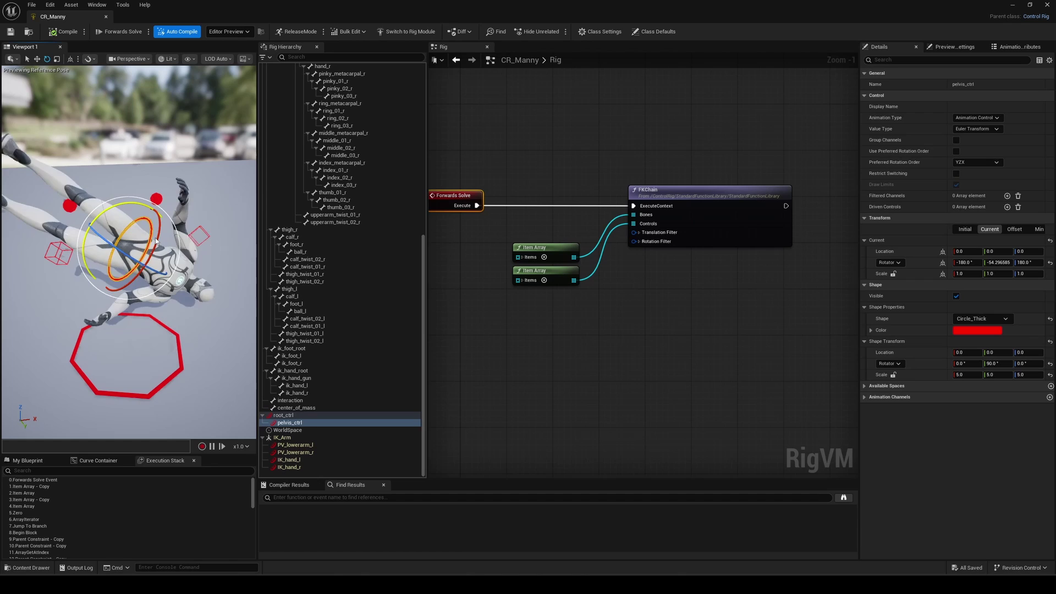
# Test the FK chain by rotating pelvis_ctrl, undo the pelvis changes, and try root_ctrl in the viewport
pyautogui.moveTo(91, 275)
pyautogui.mouseDown()
pyautogui.moveTo(99, 226)
pyautogui.moveTo(99, 275)
pyautogui.mouseUp()
pyautogui.hotkey('ctrl', 'z')
pyautogui.hotkey('ctrl', 'z')
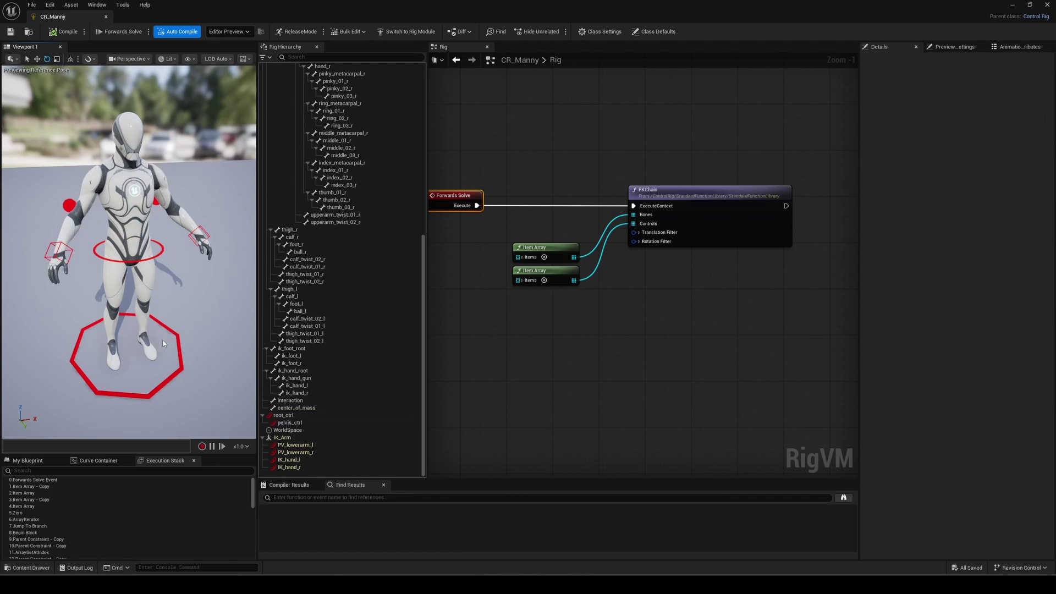
pyautogui.click(82, 333)
pyautogui.moveTo(90, 354); pyautogui.dragTo(103, 319)
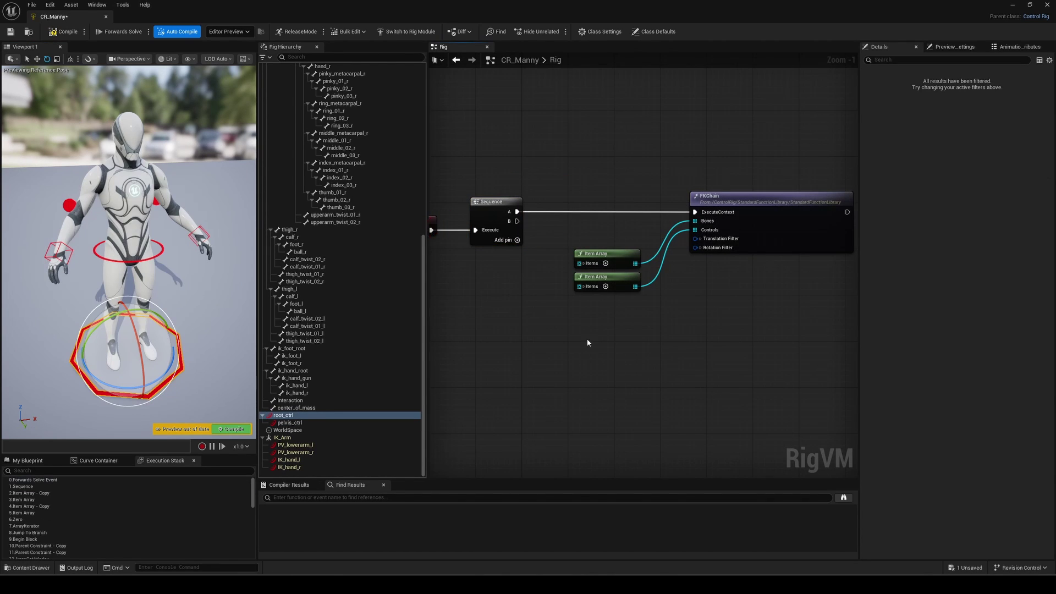
# Add an IKTwoBone node to the graph below the FK chain's Item Arrays
pyautogui.moveTo(587, 343); pyautogui.dragTo(585, 347, button='right')
pyautogui.rightClick(574, 391)
pyautogui.write('ik two')
pyautogui.click(610, 487)
pyautogui.moveTo(615, 399); pyautogui.dragTo(609, 333)
# Expand the IKTwoBone's axis, Pole Vector Node, Bone A, Bone B, Bone C and End Ctrl pins
pyautogui.moveTo(582, 328); pyautogui.dragTo(555, 257, button='right')
pyautogui.keyDown('ctrl'); pyautogui.moveTo(526, 244); pyautogui.dragTo(716, 412); pyautogui.keyUp('ctrl')
pyautogui.press('Escape')
pyautogui.click(550, 281)
pyautogui.click(550, 323)
pyautogui.moveTo(555, 371); pyautogui.dragTo(535, 260, button='right')
pyautogui.click(530, 252)
pyautogui.click(529, 284)
pyautogui.click(530, 314)
pyautogui.click(530, 345)
pyautogui.click(530, 375)
# Assign IK_hand_l as the IKTwoBone's End Ctrl and PV_lowerarm_l as its Pole Vector Node
pyautogui.click(290, 460)
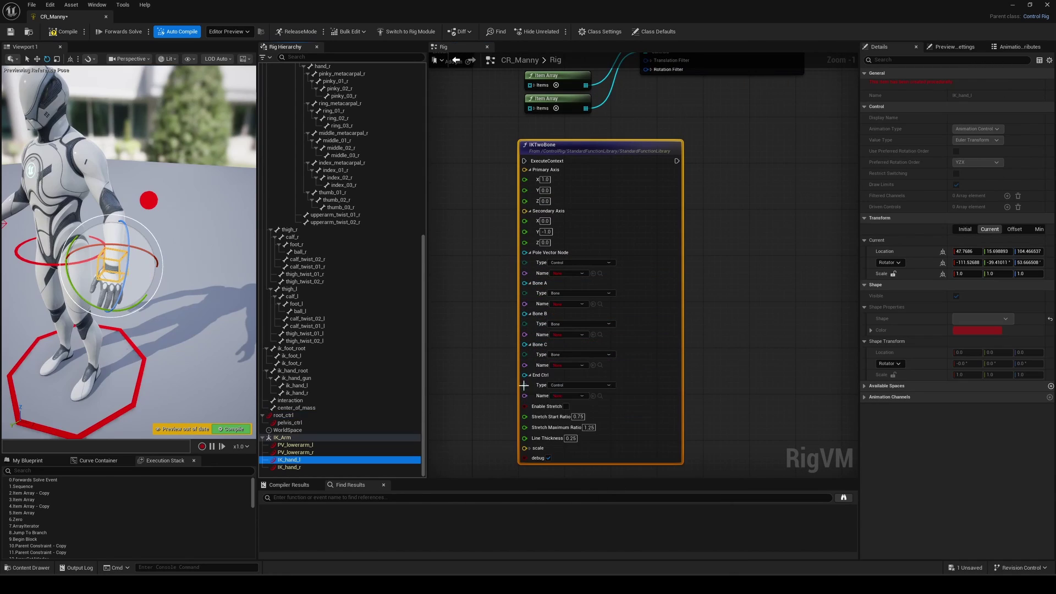
pyautogui.click(593, 396)
pyautogui.click(297, 445)
pyautogui.click(593, 274)
# Set the IKTwoBone's Bone A, Bone B and Bone C to upperarm_l, lowerarm_l and hand_l
pyautogui.scroll(10, 336, 208)
pyautogui.click(325, 149)
pyautogui.click(593, 304)
pyautogui.click(329, 155)
pyautogui.click(593, 334)
pyautogui.click(328, 178)
pyautogui.click(593, 366)
# Connect the Sequence's B output to the IKTwoBone's execution, then compile and save the rig
pyautogui.moveTo(464, 147); pyautogui.dragTo(520, 265, button='right')
pyautogui.moveTo(525, 161); pyautogui.dragTo(582, 279)
pyautogui.click(64, 32)
pyautogui.click(11, 32)
# Test the left arm IK by manipulating the hand, pole vector and pelvis controls in the viewport
pyautogui.click(126, 270)
pyautogui.press('w')
pyautogui.moveTo(142, 303); pyautogui.dragTo(111, 276)
pyautogui.click(149, 201)
pyautogui.moveTo(193, 179); pyautogui.dragTo(218, 163)
pyautogui.click(81, 239)
pyautogui.press('e')
pyautogui.moveTo(82, 236)
pyautogui.mouseDown()
pyautogui.moveTo(77, 217)
pyautogui.moveTo(82, 234)
pyautogui.mouseUp()
pyautogui.press('w')
pyautogui.moveTo(80, 239)
pyautogui.mouseDown()
pyautogui.moveTo(106, 169)
pyautogui.moveTo(40, 248)
pyautogui.moveTo(32, 217)
pyautogui.moveTo(87, 238)
pyautogui.mouseUp()
# Try moving the pelvis control vertically to test the arm IK, and undo the movement
pyautogui.moveTo(524, 344); pyautogui.dragTo(496, 263, button='right')
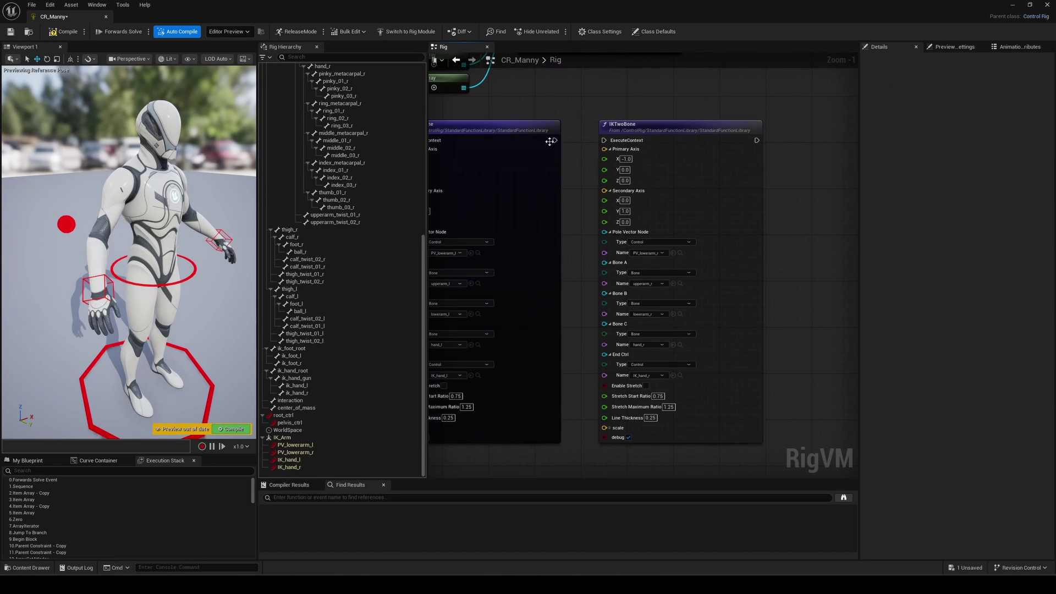
pyautogui.click(136, 271)
pyautogui.hotkey('ctrl', 'z')
pyautogui.press('w')
pyautogui.moveTo(153, 214); pyautogui.dragTo(153, 324)
pyautogui.hotkey('ctrl', 'z')
# Compile the rig, collapse the nodes behind the Construction Event into a function named IK_Setup, and save
pyautogui.click(68, 37)
pyautogui.scroll(-3, 633, 187)
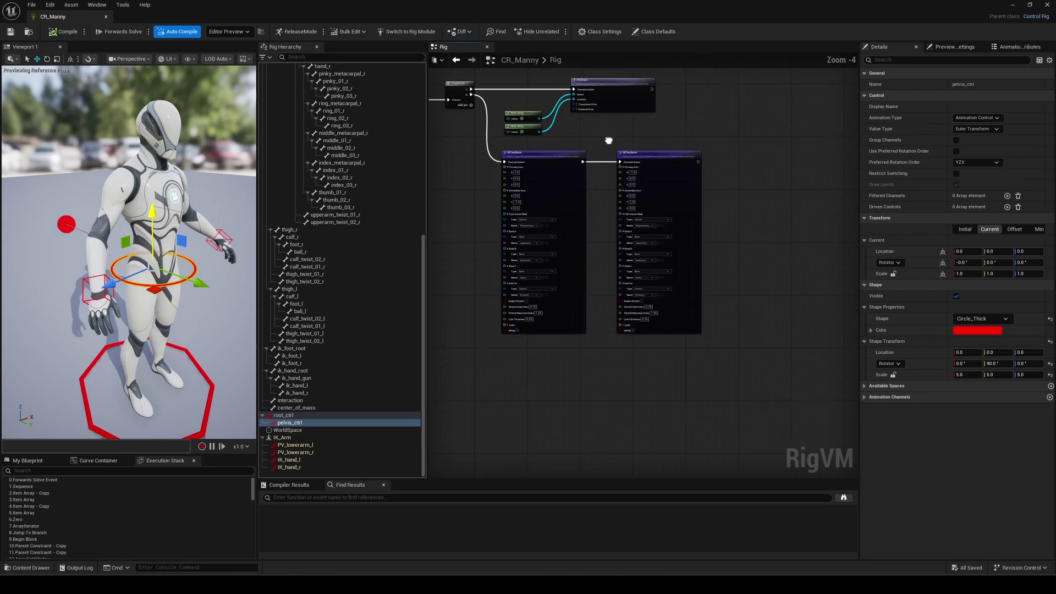
pyautogui.moveTo(608, 141); pyautogui.dragTo(682, 219, button='right')
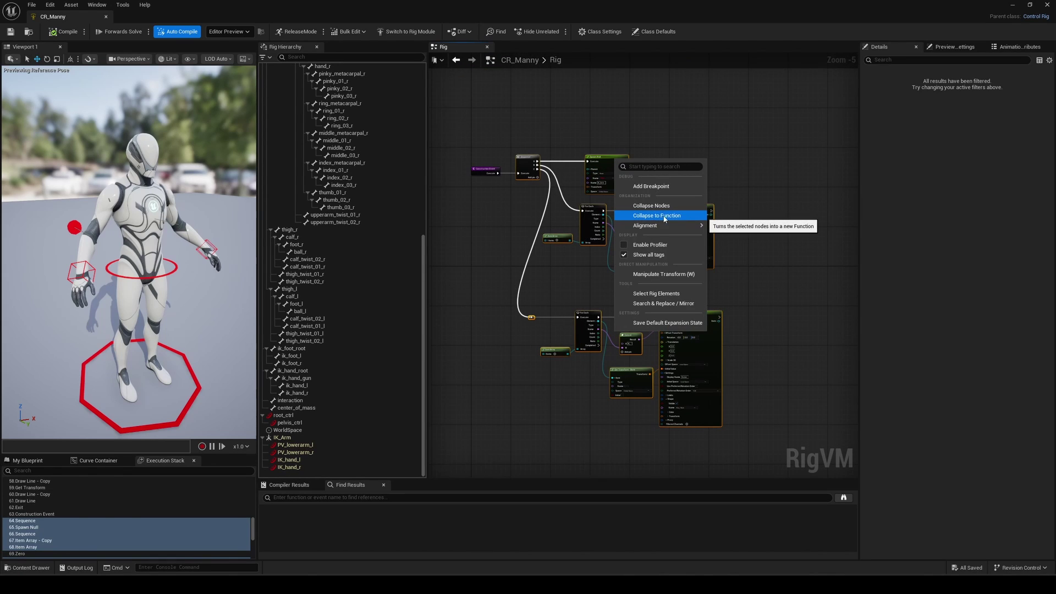
pyautogui.click(668, 216)
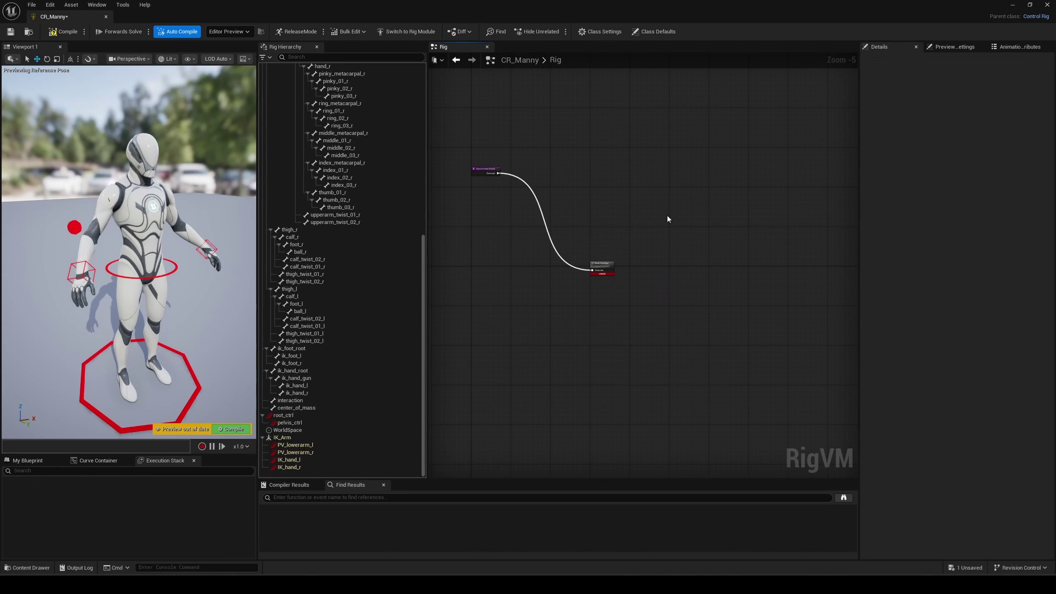
pyautogui.click(72, 540)
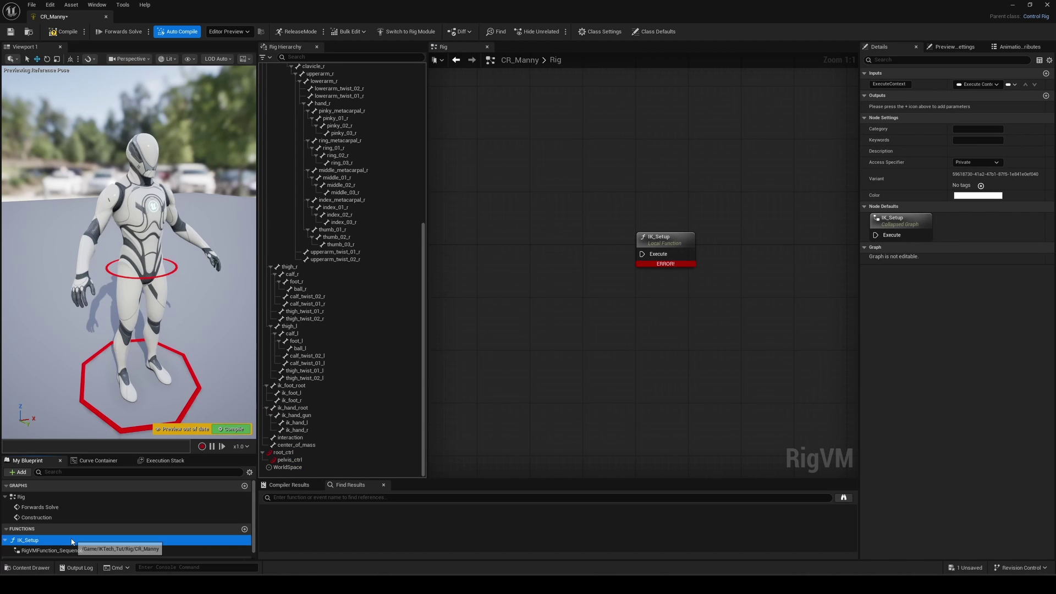
pyautogui.hotkey('ctrl', 's')
# Open the setup function and expose Spawn Null's Name as a function input named IK Group Parent
pyautogui.click(665, 237)
pyautogui.doubleClick(665, 236)
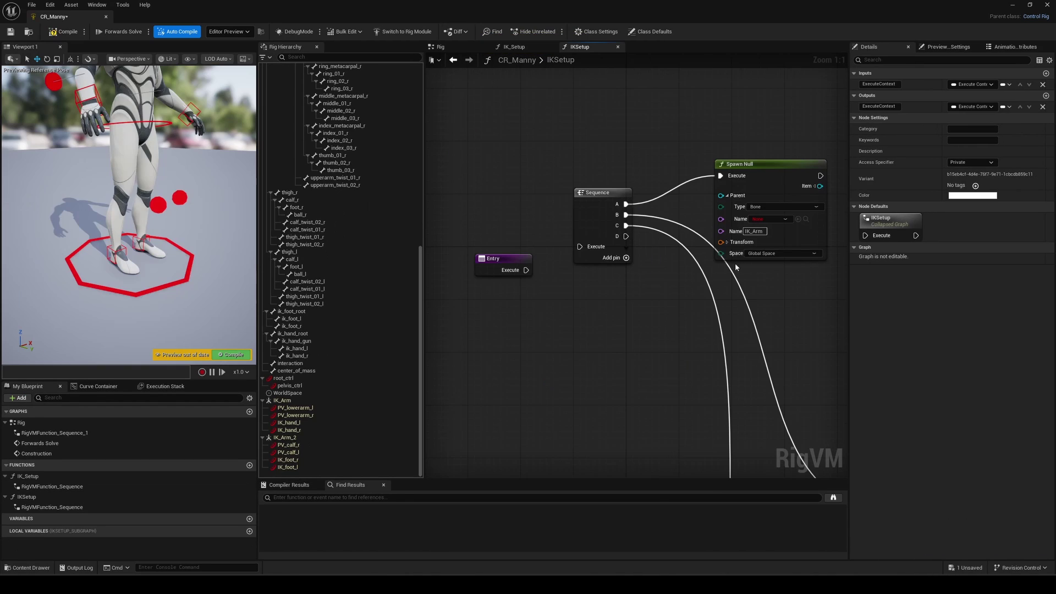
pyautogui.moveTo(721, 231); pyautogui.dragTo(491, 273)
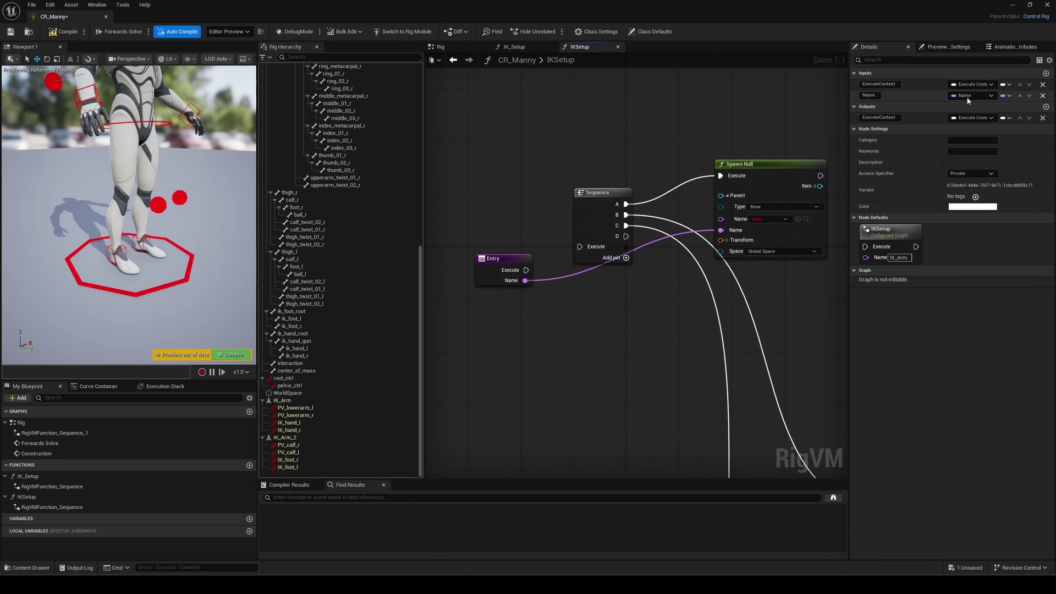
pyautogui.click(872, 95)
pyautogui.write('IK Group Parent')
pyautogui.press('Return')
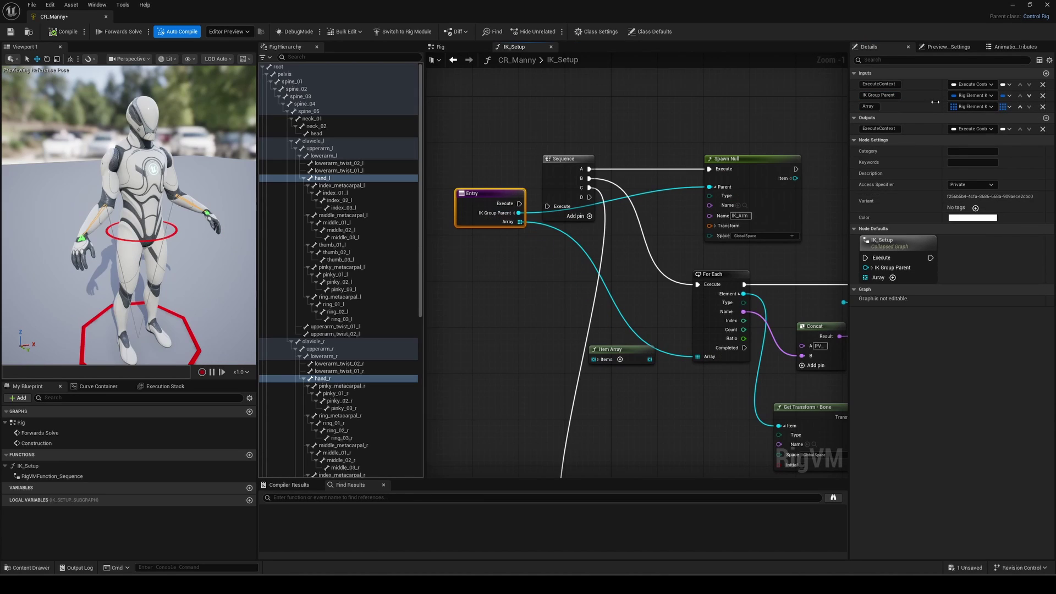
# Rename the input feeding the first For Each array to PV Bones and expose the PV_ Concat's A as PV Prefix
pyautogui.doubleClick(869, 107)
pyautogui.write('PV Bo')
pyautogui.write('nes')
pyautogui.press('Return')
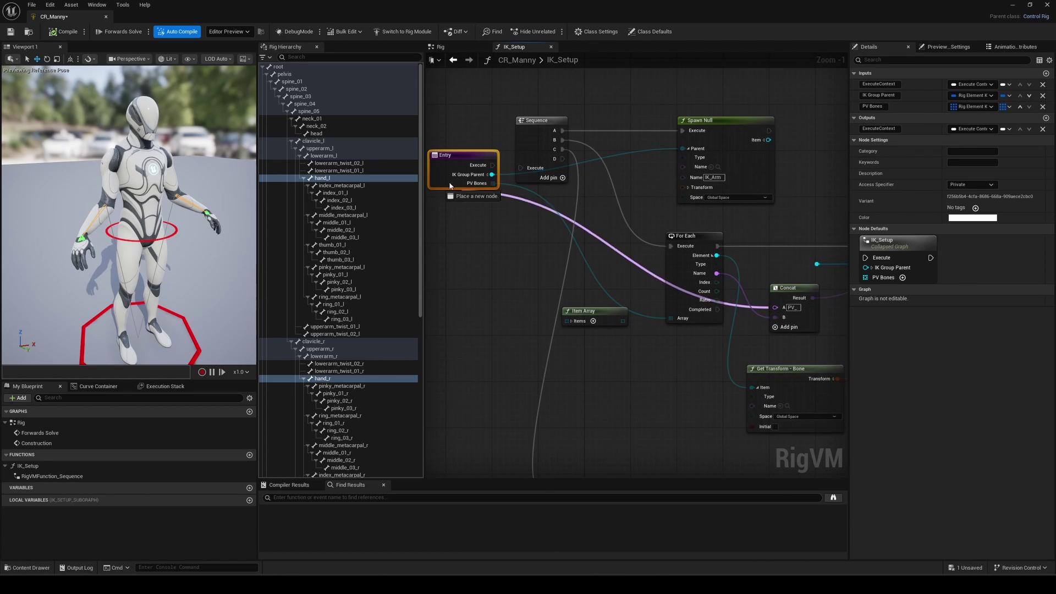
pyautogui.doubleClick(865, 117)
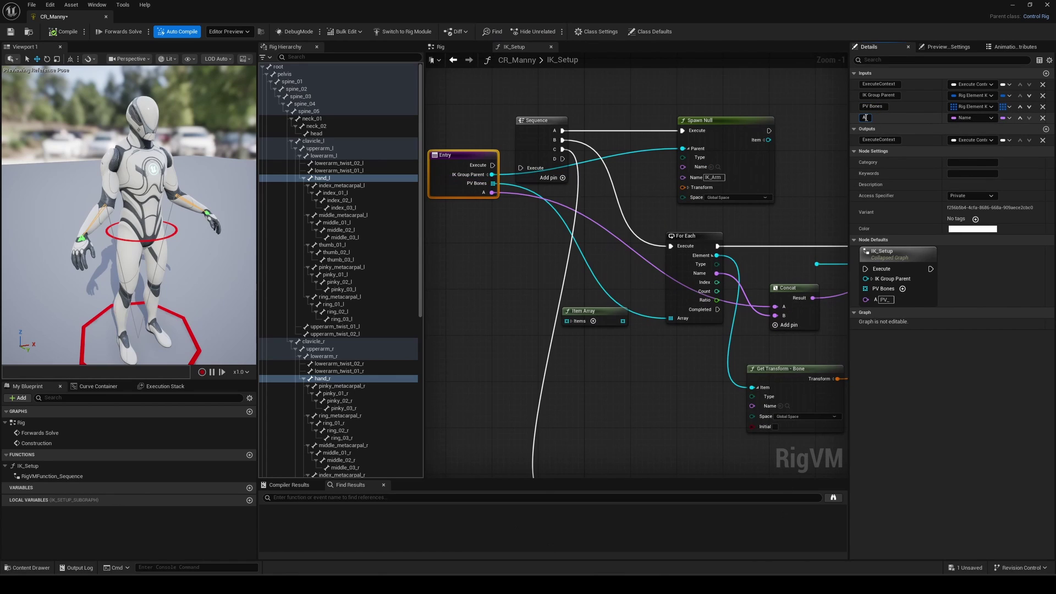
pyautogui.write('PV Prefix')
pyautogui.press('Return')
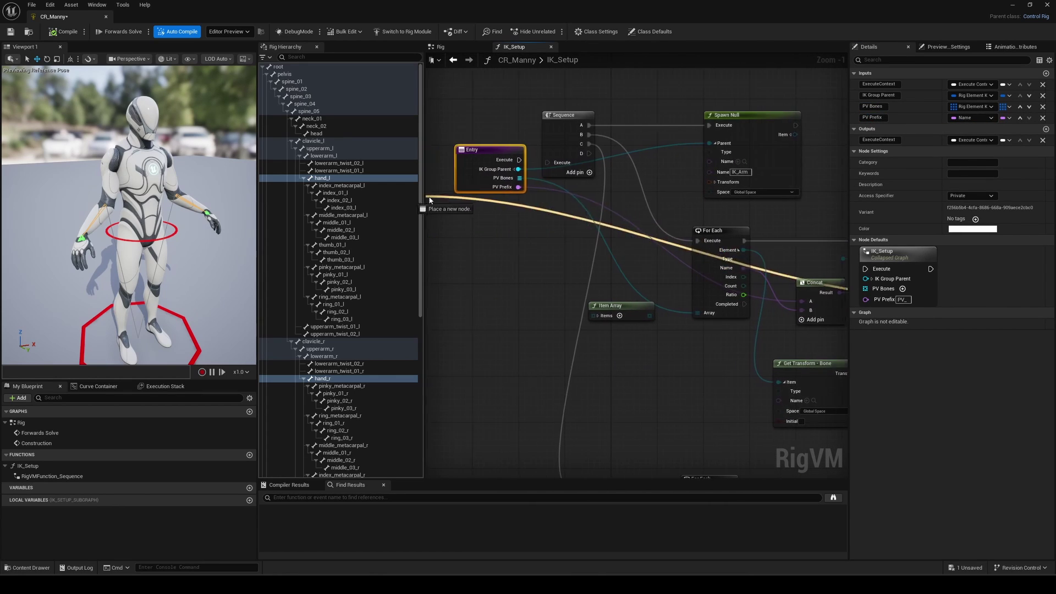
# Expose the pole vector control's offset translation as input PV Offset and the hand Concat's A as IK Prefix
pyautogui.doubleClick(875, 129)
pyautogui.write('PV Offset')
pyautogui.press('Return')
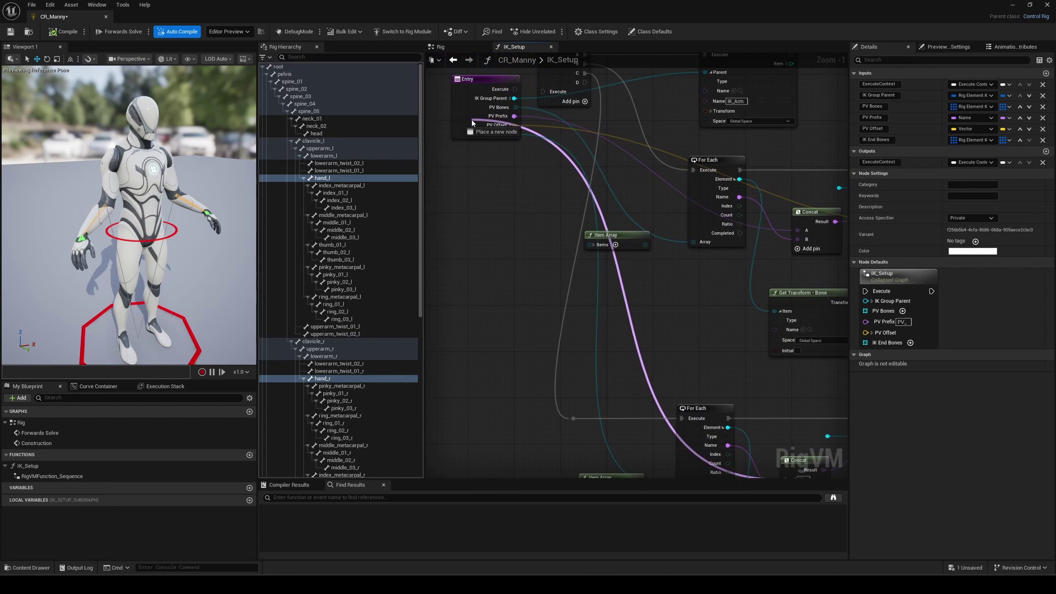
pyautogui.doubleClick(867, 151)
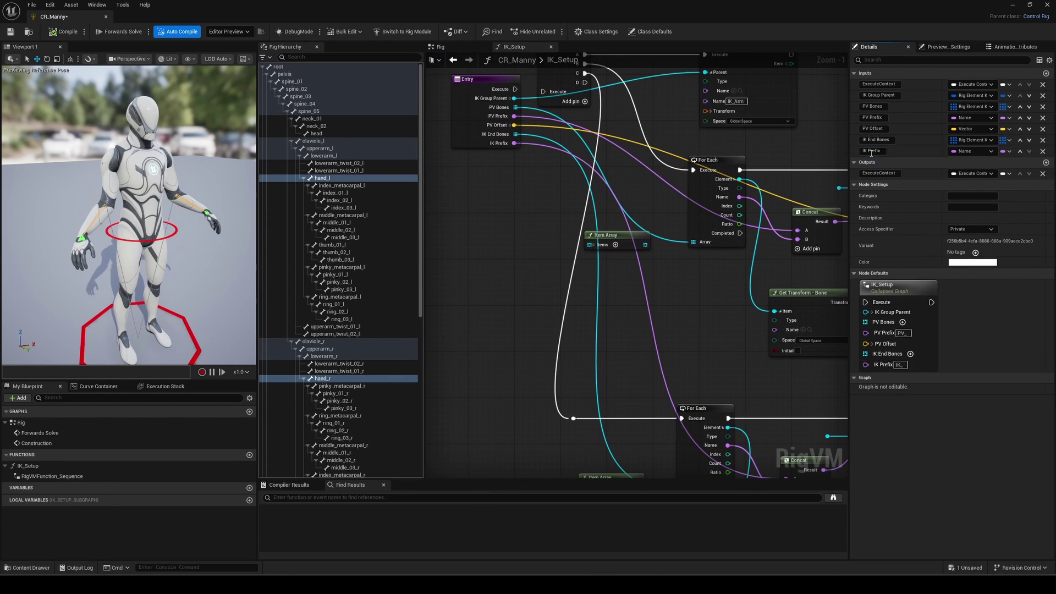
# Expose the hand Spawn Transform Control's Settings as a function input named IK Settings
pyautogui.moveTo(733, 370); pyautogui.dragTo(552, 132, button='right')
pyautogui.moveTo(704, 301); pyautogui.dragTo(568, 169)
pyautogui.doubleClick(874, 163)
pyautogui.write('IK')
pyautogui.press('Return')
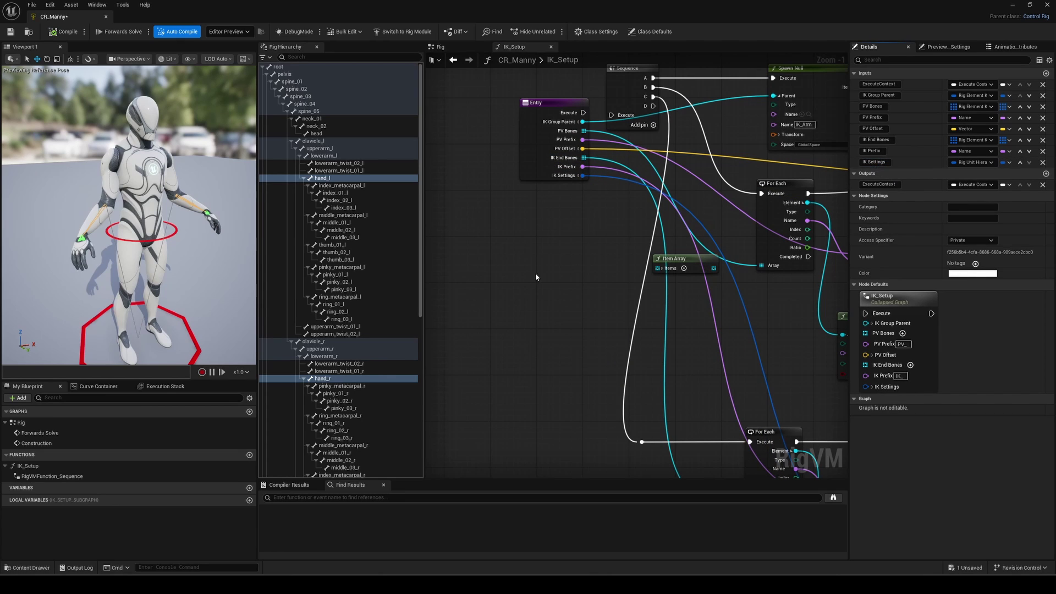
# Promote the Spawn Null's Item output to a local variable named IKGroupParent
pyautogui.moveTo(535, 278); pyautogui.dragTo(460, 352, button='right')
pyautogui.moveTo(470, 177); pyautogui.dragTo(442, 184)
pyautogui.moveTo(704, 222); pyautogui.dragTo(435, 200, button='right')
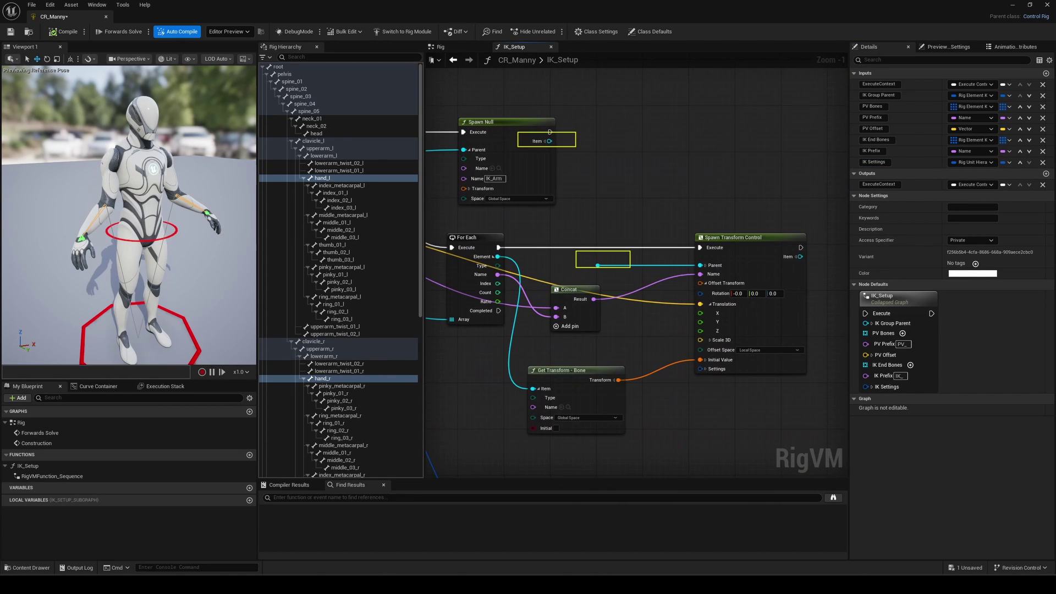
pyautogui.moveTo(549, 142); pyautogui.dragTo(600, 132)
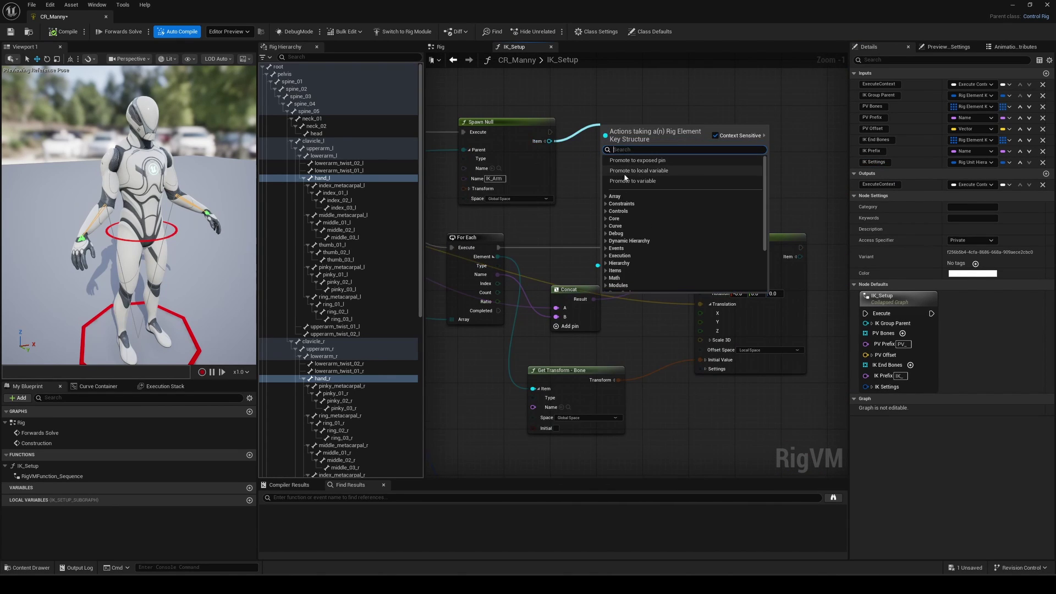
pyautogui.click(657, 173)
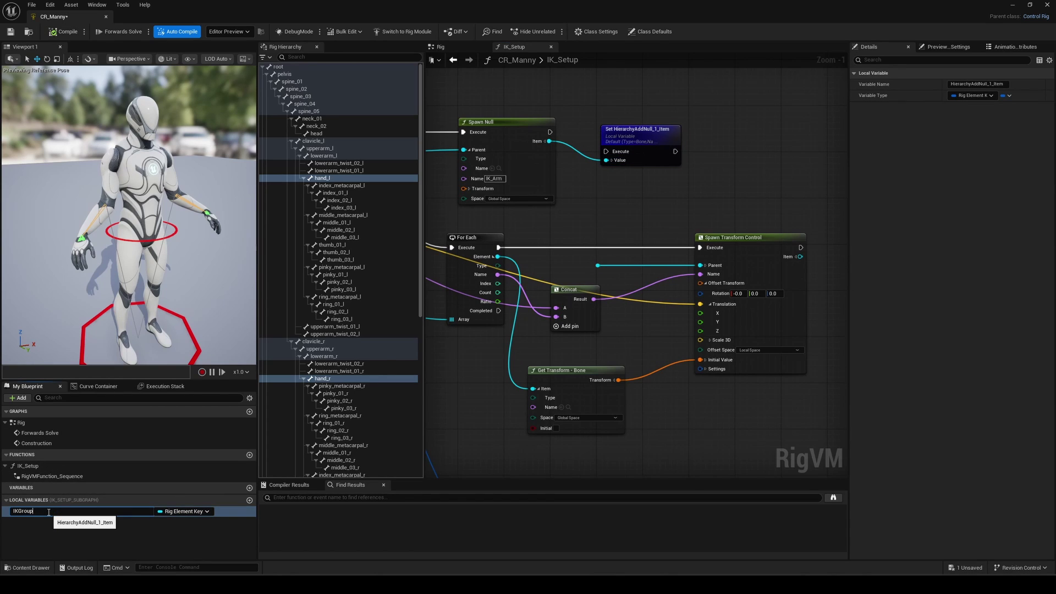
pyautogui.write('IKGroupParent')
pyautogui.press('Return')
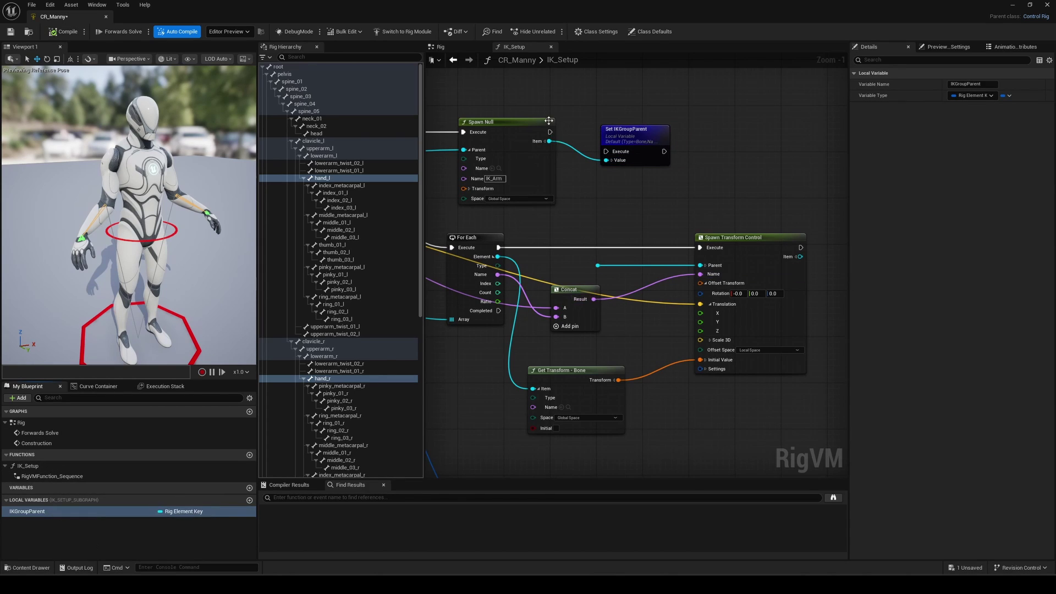
# Run Set IKGroupParent after the Spawn Null, compile, and feed a Get IKGroupParent node into the pole vector control's parent
pyautogui.moveTo(550, 132); pyautogui.dragTo(594, 127)
pyautogui.click(65, 32)
pyautogui.moveTo(66, 511); pyautogui.dragTo(597, 266)
pyautogui.click(629, 231)
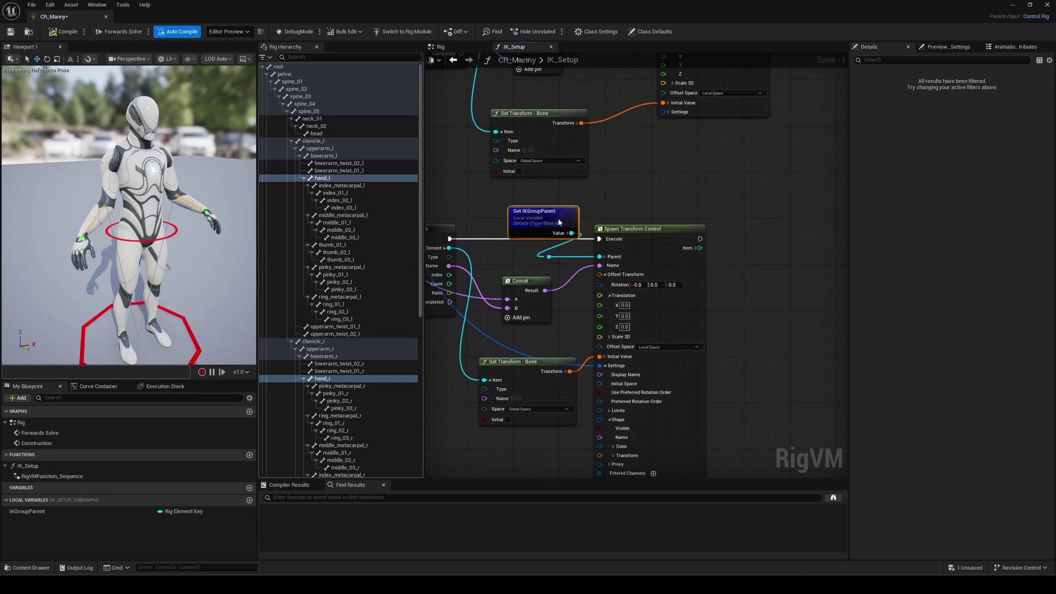
# Bind the Spawn Null's Name pin directly to the IK Group Parent function input
pyautogui.moveTo(655, 212); pyautogui.dragTo(692, 242, button='right')
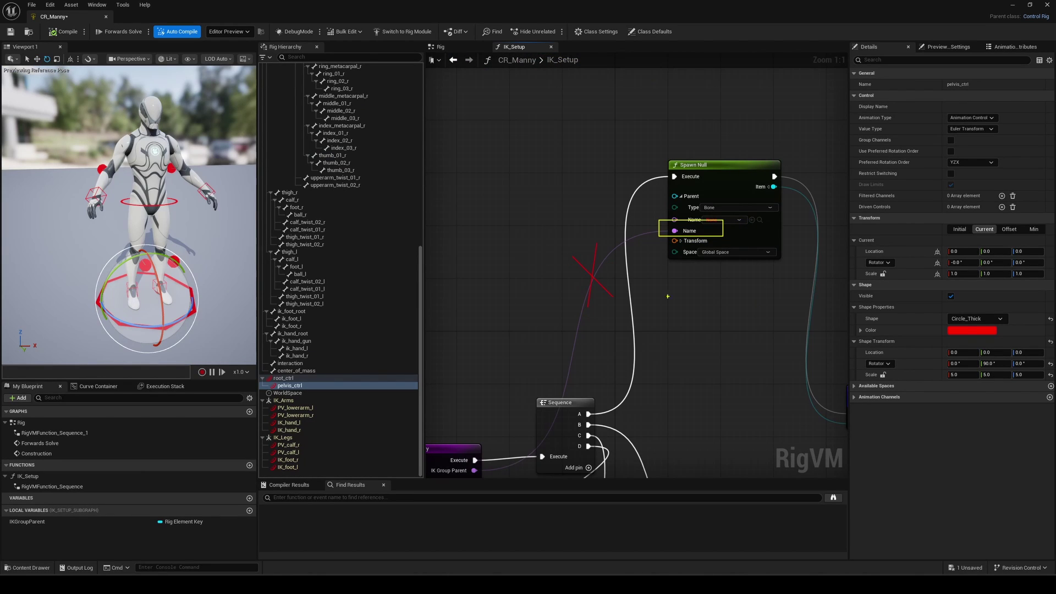
pyautogui.rightClick(691, 230)
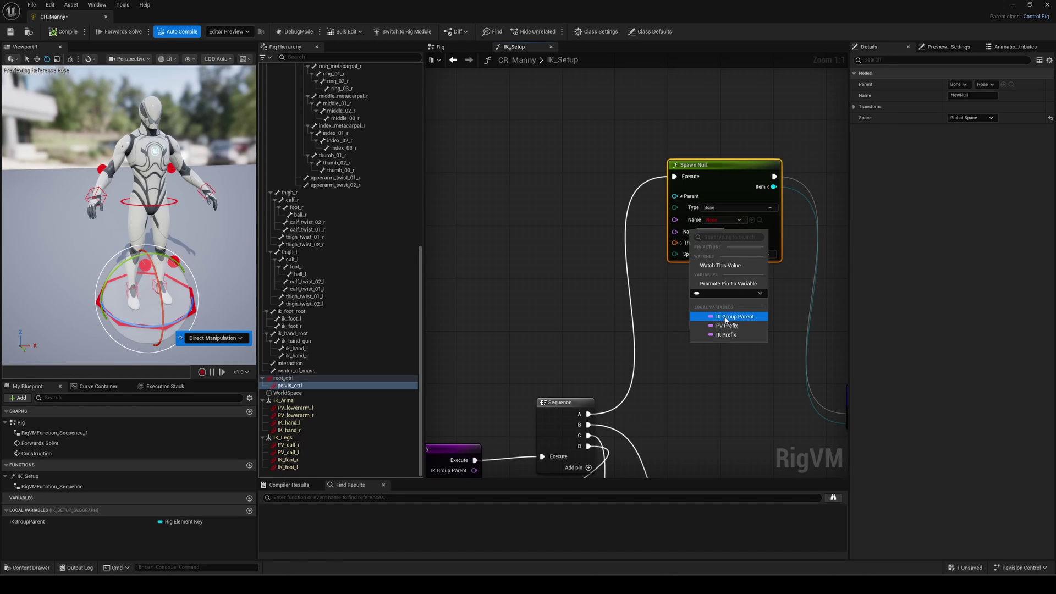
pyautogui.click(726, 318)
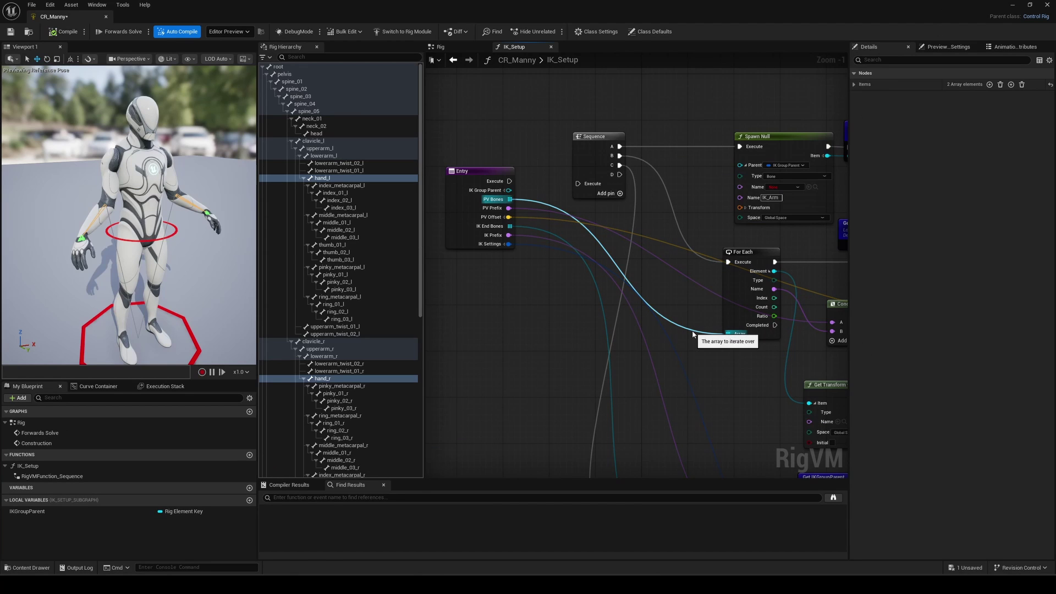
# Bind the pole vector For Each's Array pin to the PV Bones input and its Concat's A pin to PV Prefix
pyautogui.rightClick(752, 334)
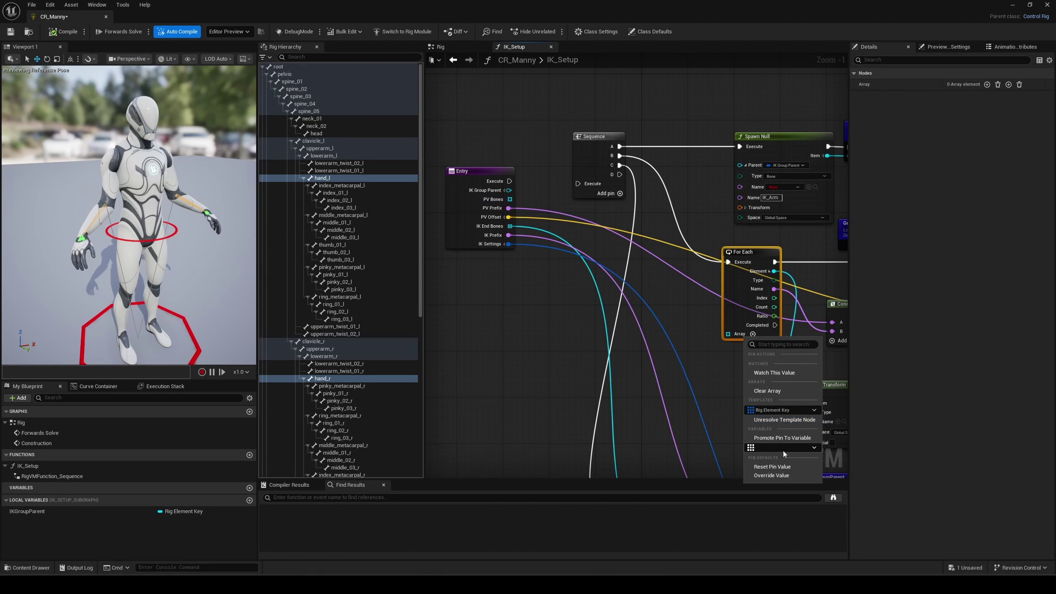
pyautogui.click(784, 450)
pyautogui.click(783, 470)
pyautogui.moveTo(777, 391); pyautogui.dragTo(720, 383, button='right')
pyautogui.keyDown('alt'); pyautogui.click(615, 259); pyautogui.keyUp('alt')
pyautogui.rightClick(788, 316)
pyautogui.click(828, 411)
pyautogui.click(832, 432)
# Bind the hand control For Each's Array pin to the IK End Bones input and its Concat's A pin to IK Prefix
pyautogui.moveTo(661, 339); pyautogui.dragTo(661, 338, button='right')
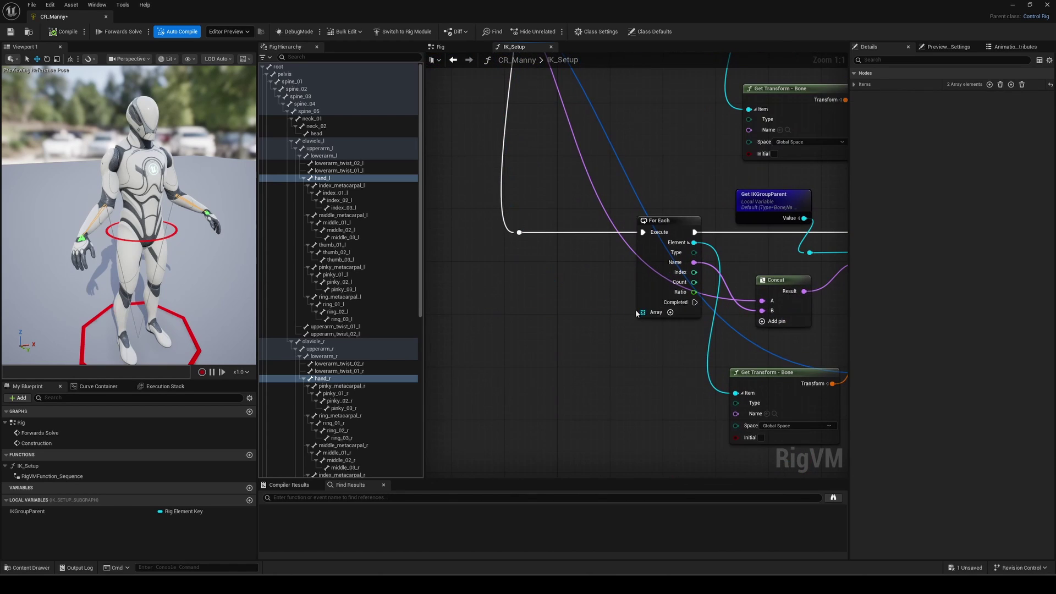
pyautogui.click(690, 318)
pyautogui.click(684, 453)
pyautogui.moveTo(674, 225); pyautogui.dragTo(610, 225)
pyautogui.keyDown('alt'); pyautogui.click(681, 286); pyautogui.keyUp('alt')
pyautogui.rightClick(773, 301)
pyautogui.click(806, 396)
pyautogui.click(809, 418)
# Bind the hand Spawn Transform Control's Settings pin directly to the IK Settings function input
pyautogui.moveTo(740, 251); pyautogui.dragTo(629, 202, button='right')
pyautogui.rightClick(773, 326)
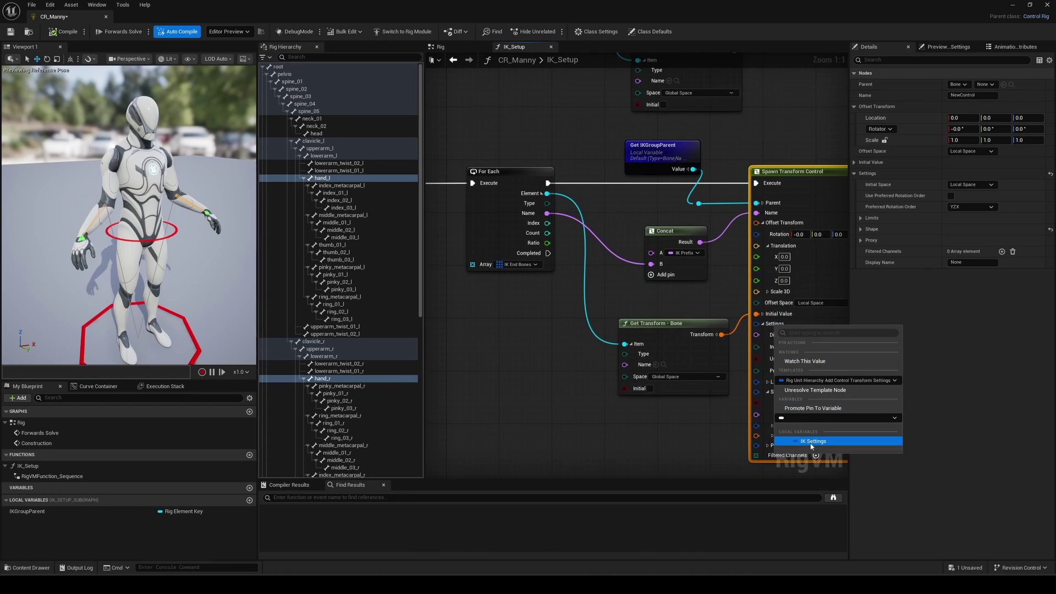
pyautogui.click(810, 444)
# Add two reroute points to the PV Offset wire and arrange them so it runs clear of the nodes
pyautogui.scroll(-2, 696, 291)
pyautogui.moveTo(695, 290); pyautogui.dragTo(790, 477, button='right')
pyautogui.doubleClick(577, 198)
pyautogui.moveTo(576, 198); pyautogui.dragTo(529, 311)
pyautogui.doubleClick(609, 311)
pyautogui.moveTo(611, 313); pyautogui.dragTo(537, 312, button='right')
pyautogui.moveTo(528, 311); pyautogui.dragTo(782, 308)
# Connect the Entry node's Execute output to the Sequence node's Execute input
pyautogui.moveTo(577, 165); pyautogui.dragTo(711, 216, button='right')
pyautogui.scroll(2, 587, 191)
pyautogui.moveTo(535, 203); pyautogui.dragTo(615, 205)
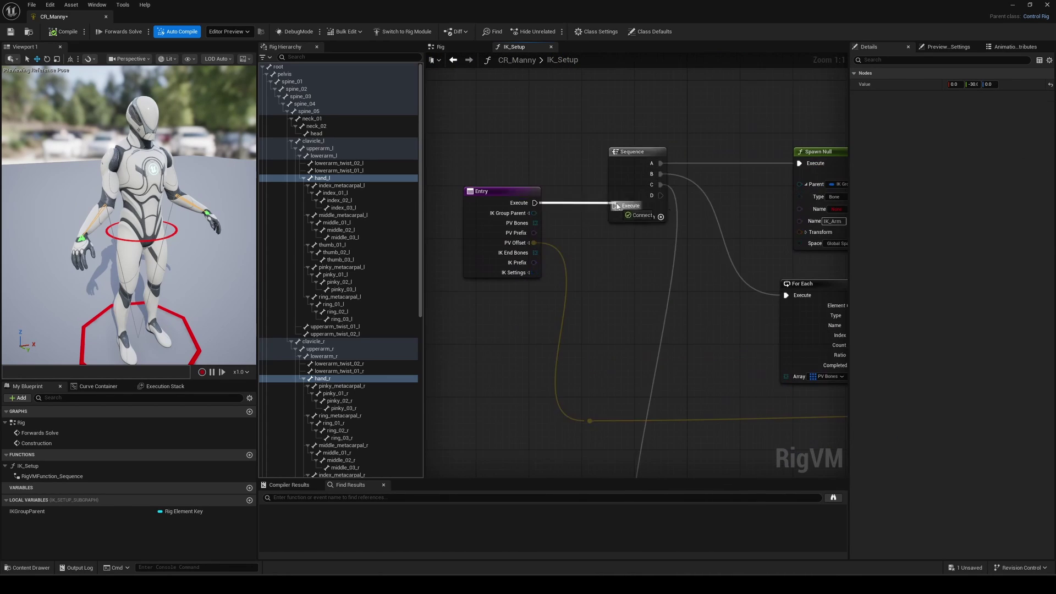
# Place the Return node just below the Sequence node and connect the Sequence's D output to its Execute input
pyautogui.scroll(-3, 716, 193)
pyautogui.moveTo(740, 163); pyautogui.dragTo(528, 204, button='right')
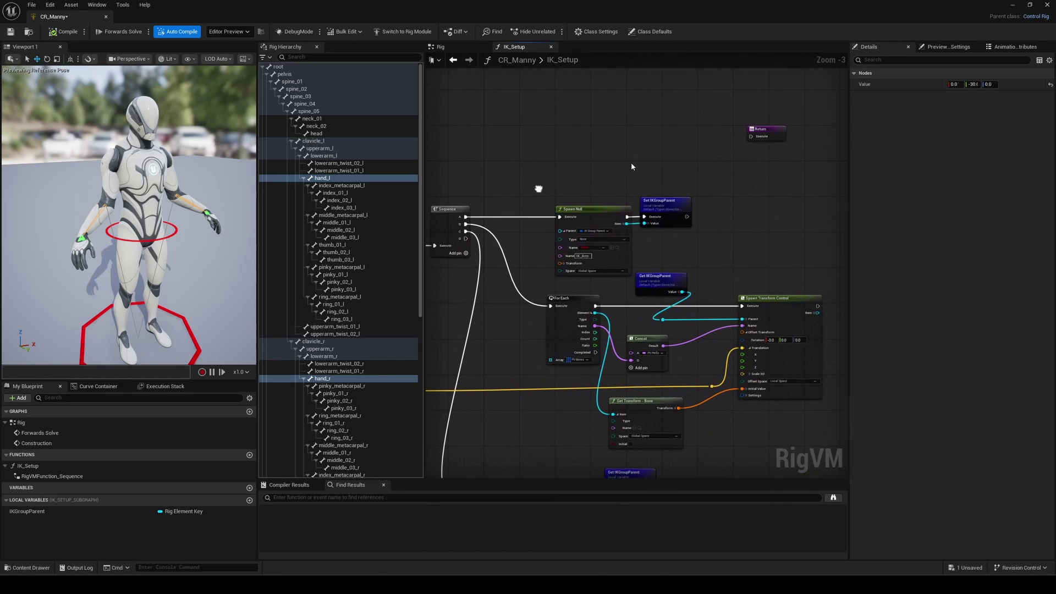
pyautogui.moveTo(774, 131); pyautogui.dragTo(510, 328)
pyautogui.moveTo(510, 294); pyautogui.dragTo(560, 260, button='right')
pyautogui.scroll(4, 448, 329)
pyautogui.moveTo(548, 145); pyautogui.dragTo(579, 281)
pyautogui.moveTo(604, 267); pyautogui.dragTo(527, 225)
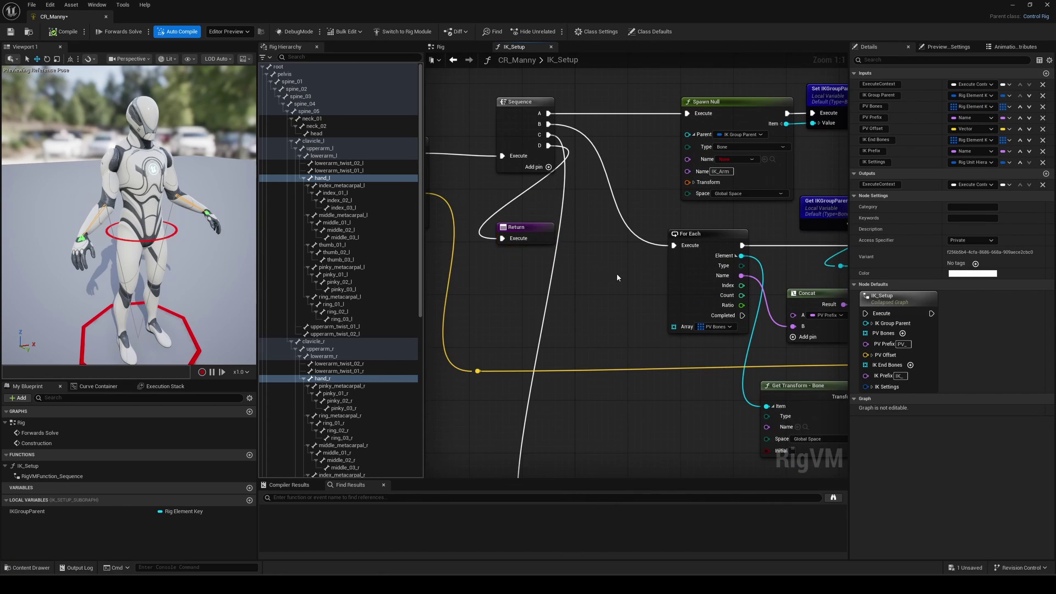
# Compile the CR_Manny rig and save the asset
pyautogui.scroll(-2, 616, 277)
pyautogui.moveTo(530, 74); pyautogui.dragTo(612, 69, button='right')
pyautogui.click(53, 33)
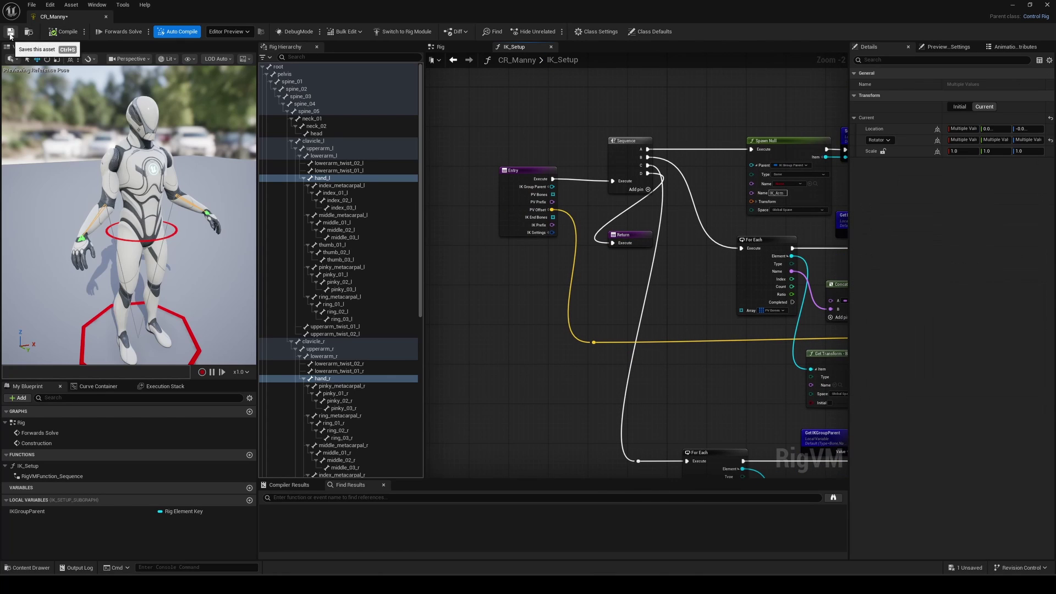
pyautogui.click(10, 36)
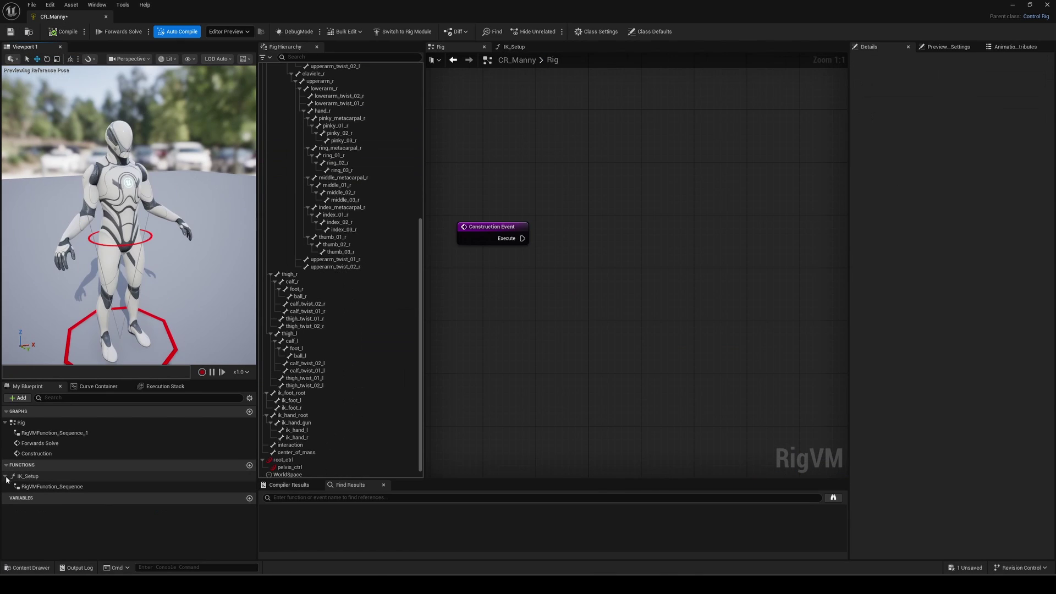
# Add the IK_Setup function beside the Construction Event, set IK Group Parent to IK_Arms, and run it from the event
pyautogui.click(5, 477)
pyautogui.moveTo(26, 477); pyautogui.dragTo(613, 215)
pyautogui.click(642, 242)
pyautogui.write('IK_Arm')
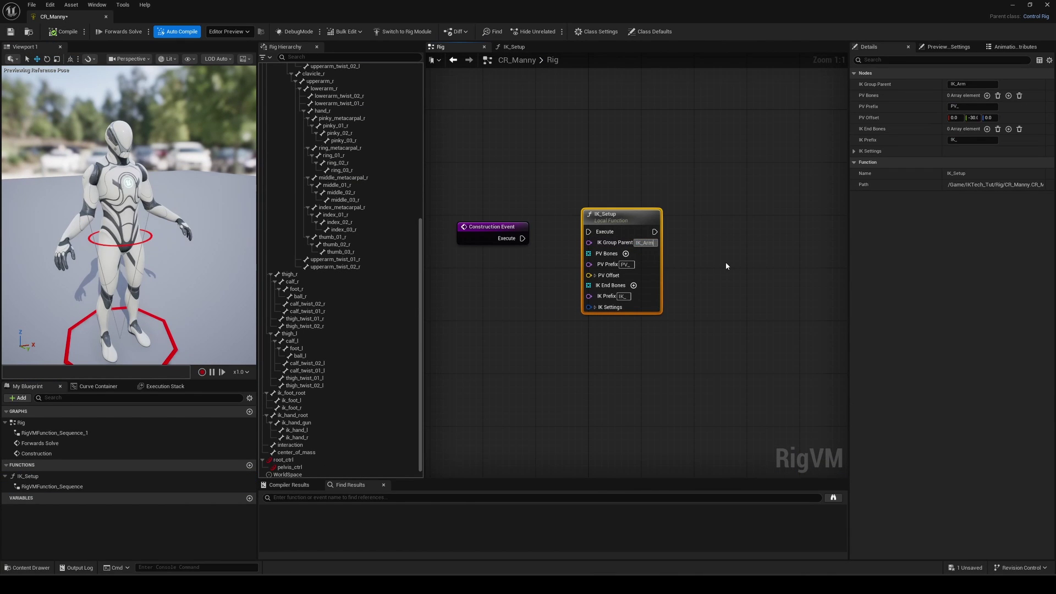
pyautogui.write('s')
pyautogui.moveTo(523, 238); pyautogui.dragTo(589, 232)
pyautogui.moveTo(498, 226); pyautogui.dragTo(499, 221)
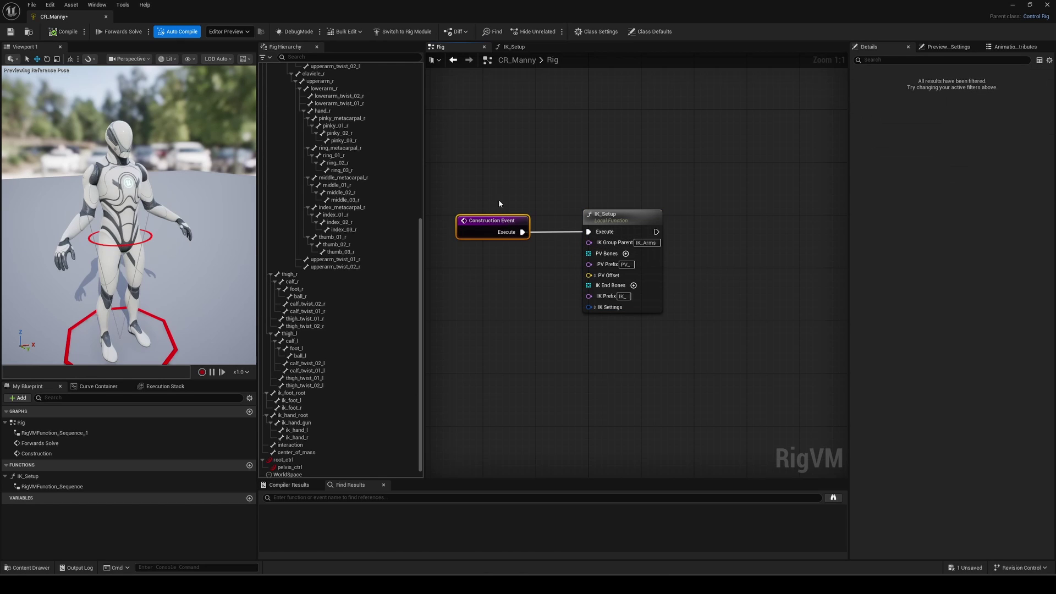
# Create an Item Array from the lowerarm_l and lowerarm_r bones below the Construction Event and collapse its items
pyautogui.scroll(10, 352, 212)
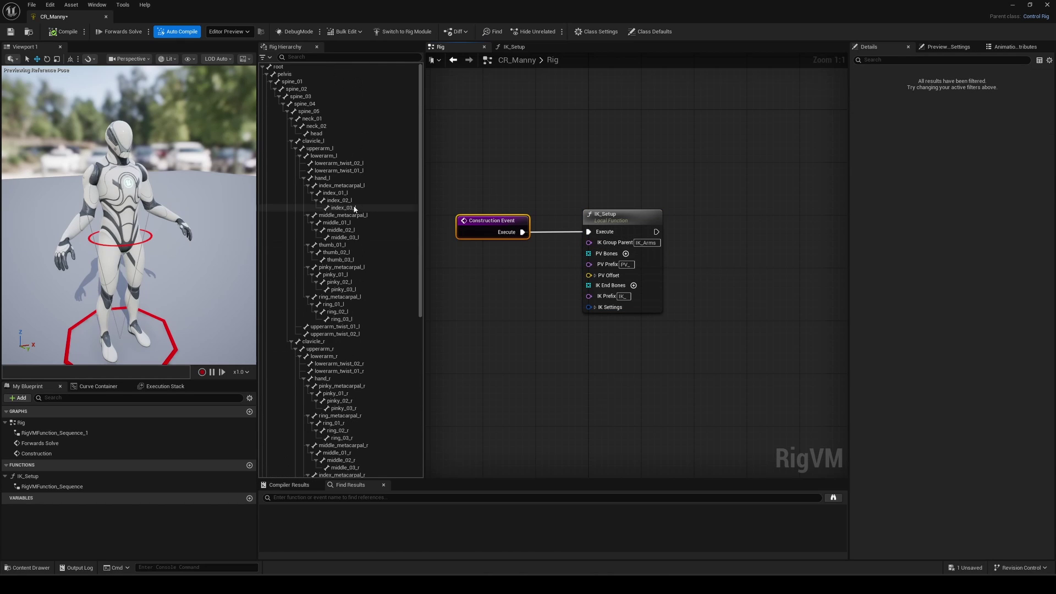
pyautogui.click(336, 156)
pyautogui.keyDown('ctrl'); pyautogui.click(337, 356); pyautogui.keyUp('ctrl')
pyautogui.moveTo(337, 357); pyautogui.dragTo(465, 280)
pyautogui.click(487, 318)
pyautogui.click(484, 317)
# Create an Item Array from hand_l and hand_r, feed the forearm array into PV Bones and this one into IK End Bones, and save
pyautogui.click(346, 177)
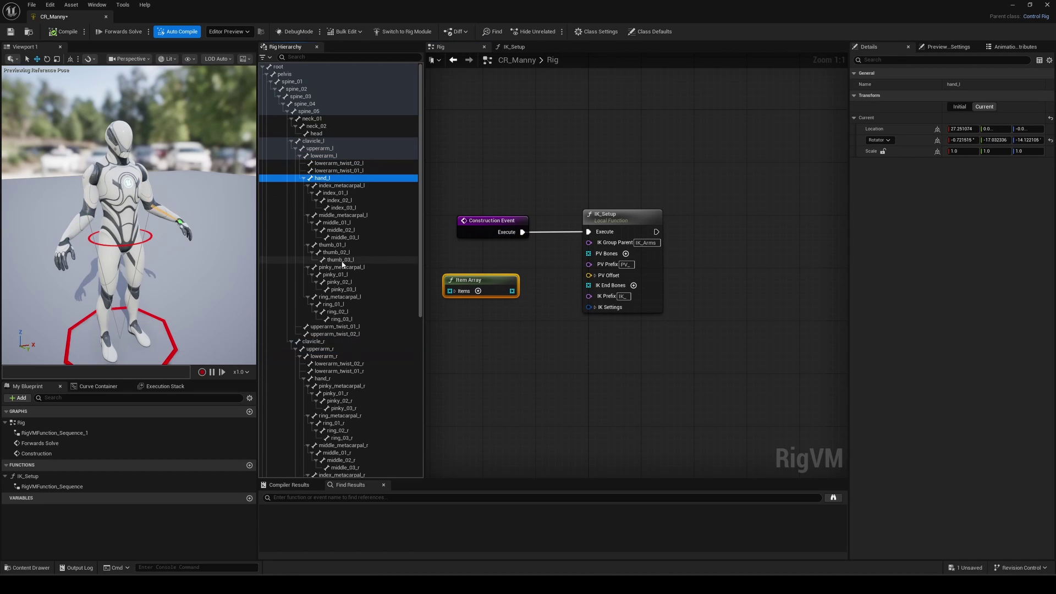
pyautogui.keyDown('ctrl'); pyautogui.click(322, 379); pyautogui.keyUp('ctrl')
pyautogui.moveTo(323, 378); pyautogui.dragTo(472, 309)
pyautogui.click(486, 332)
pyautogui.click(478, 343)
pyautogui.moveTo(584, 259); pyautogui.dragTo(586, 255)
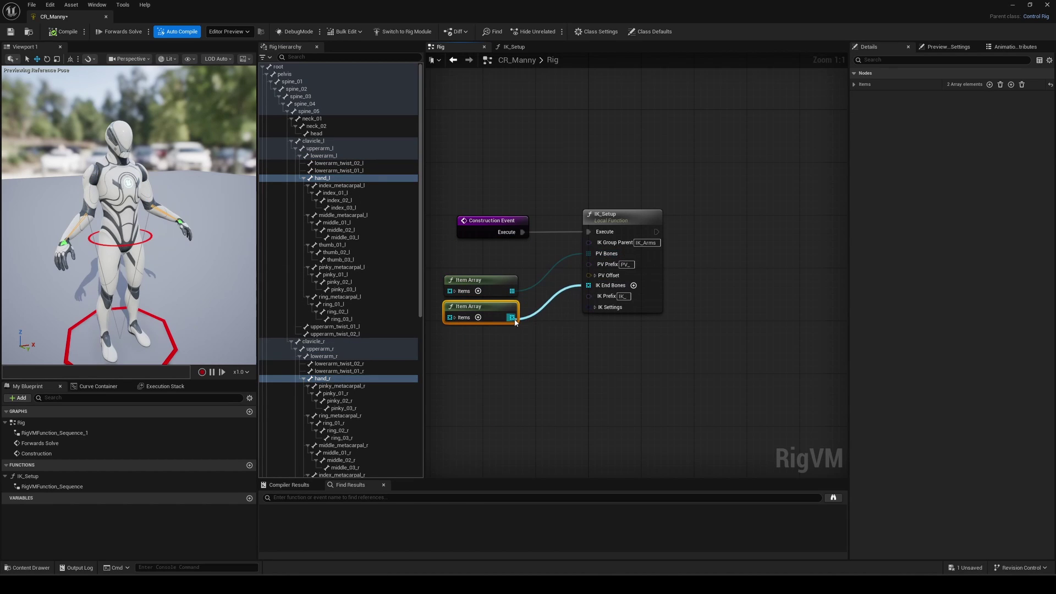
pyautogui.hotkey('ctrl', 's')
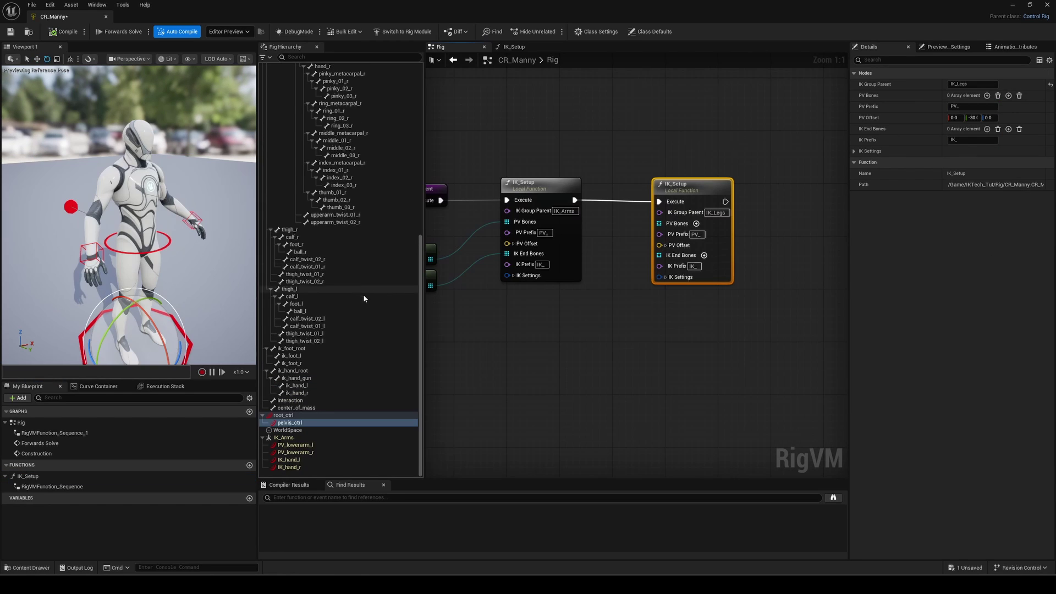
# Create an Item Array from the calf_r and calf_l bones, collapse it, and place it between the two IK_Setup nodes
pyautogui.scroll(2, 363, 293)
pyautogui.click(299, 237)
pyautogui.keyDown('ctrl'); pyautogui.click(305, 298); pyautogui.keyUp('ctrl')
pyautogui.moveTo(305, 297); pyautogui.dragTo(543, 291)
pyautogui.click(567, 315)
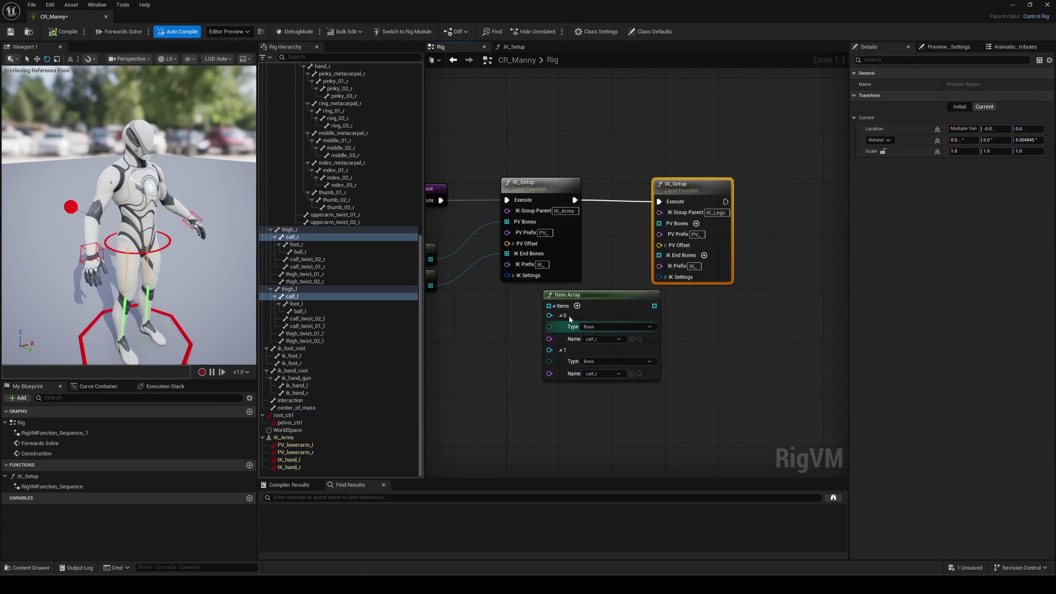
pyautogui.click(556, 307)
pyautogui.moveTo(676, 187); pyautogui.dragTo(729, 186)
pyautogui.moveTo(569, 296); pyautogui.dragTo(619, 229)
# Create a second Item Array from the foot_r and foot_l bones below the calf array and collapse it
pyautogui.click(298, 245)
pyautogui.keyDown('ctrl'); pyautogui.click(297, 305); pyautogui.keyUp('ctrl')
pyautogui.click(632, 301)
pyautogui.moveTo(298, 305); pyautogui.dragTo(617, 262)
pyautogui.click(621, 292)
# Connect the calf array to the legs IK_Setup's PV Bones and the foot array to IK End Bones, compile, and save
pyautogui.moveTo(661, 240); pyautogui.dragTo(712, 222)
pyautogui.moveTo(661, 272); pyautogui.dragTo(712, 254)
pyautogui.click(63, 32)
pyautogui.click(10, 31)
# Set the legs IK_Setup's PV Offset Y to 30.0 and save the asset
pyautogui.scroll(2, 129, 215)
pyautogui.click(717, 243)
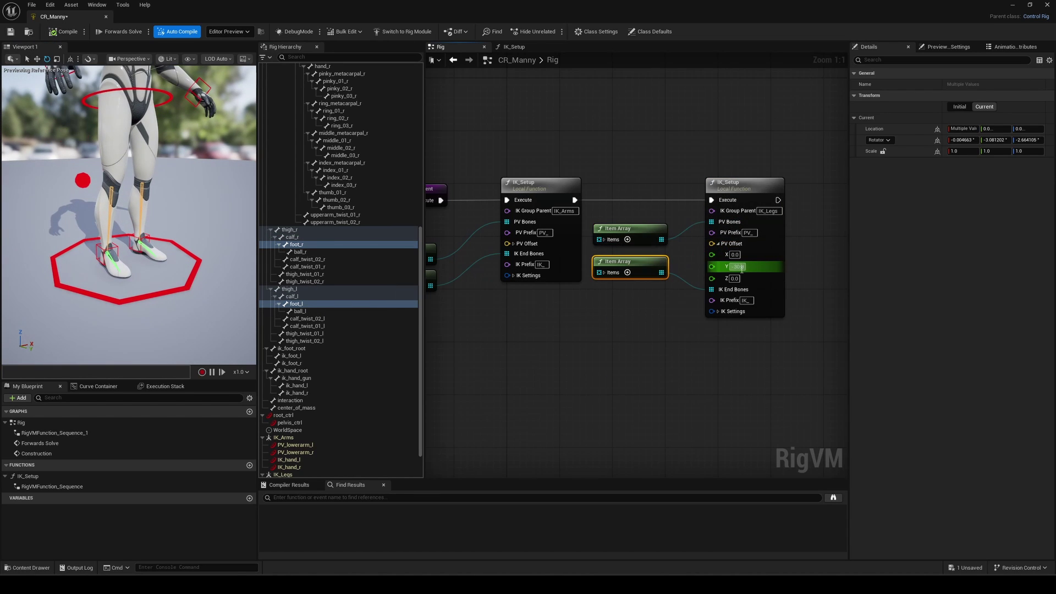
pyautogui.click(10, 31)
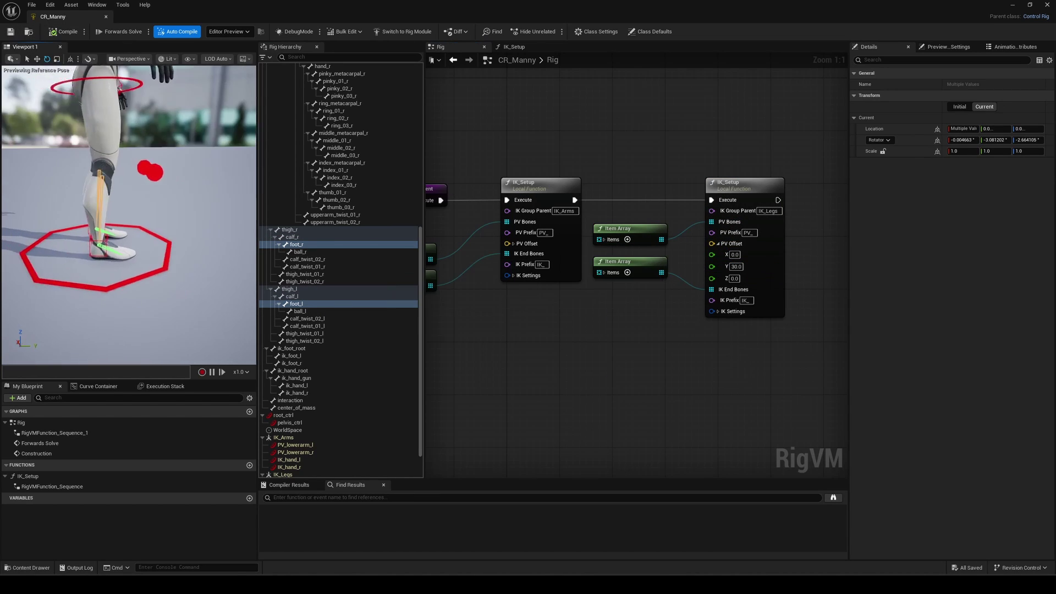